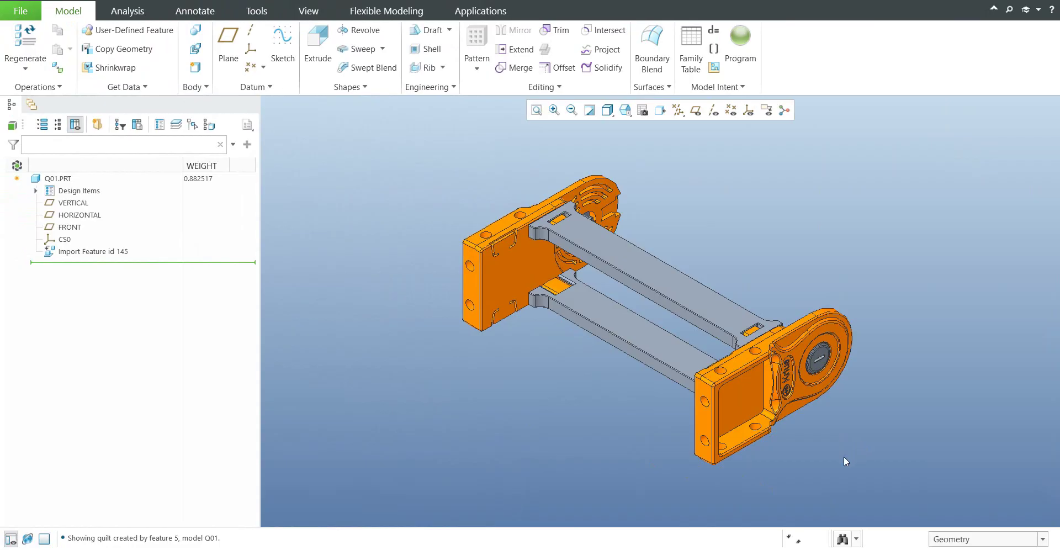
# - Inspect the small gap between the fillet surfaces beside the pocket of the orange bracket, and restore the default orientation
pyautogui.scroll(10, 687, 385)
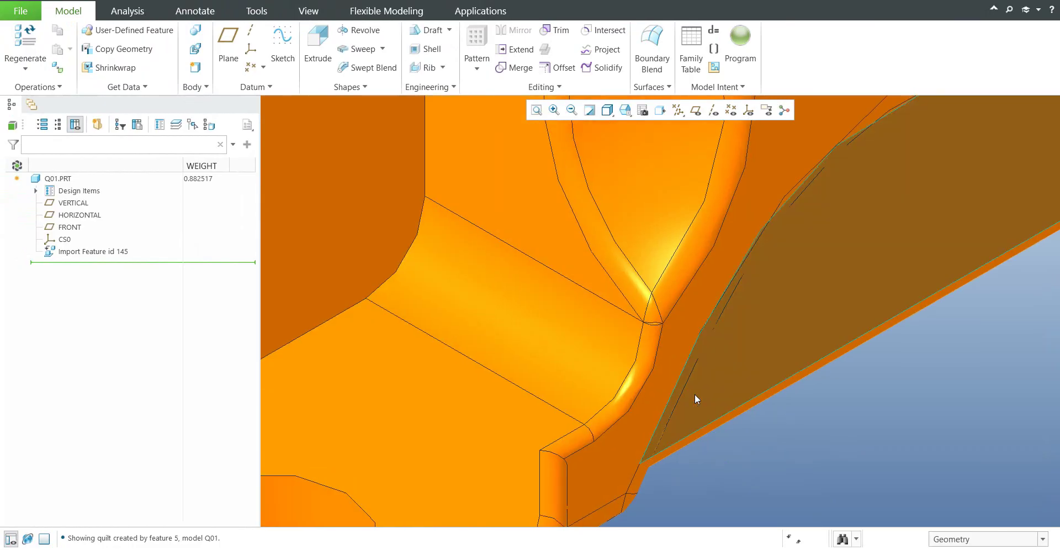
pyautogui.scroll(10, 658, 323)
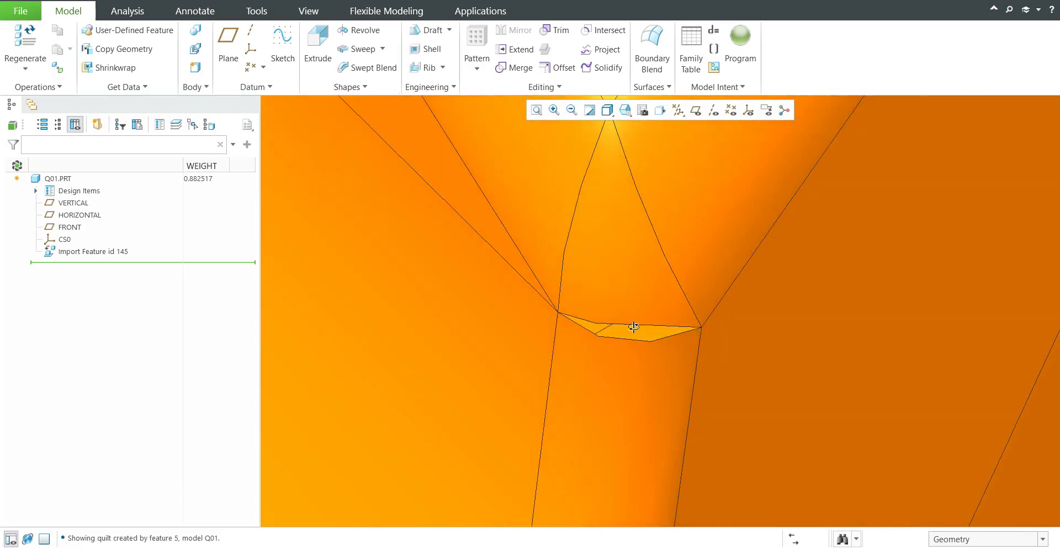
pyautogui.moveTo(634, 327); pyautogui.dragTo(657, 301, button='middle')
pyautogui.hotkey('ctrl', 'd')
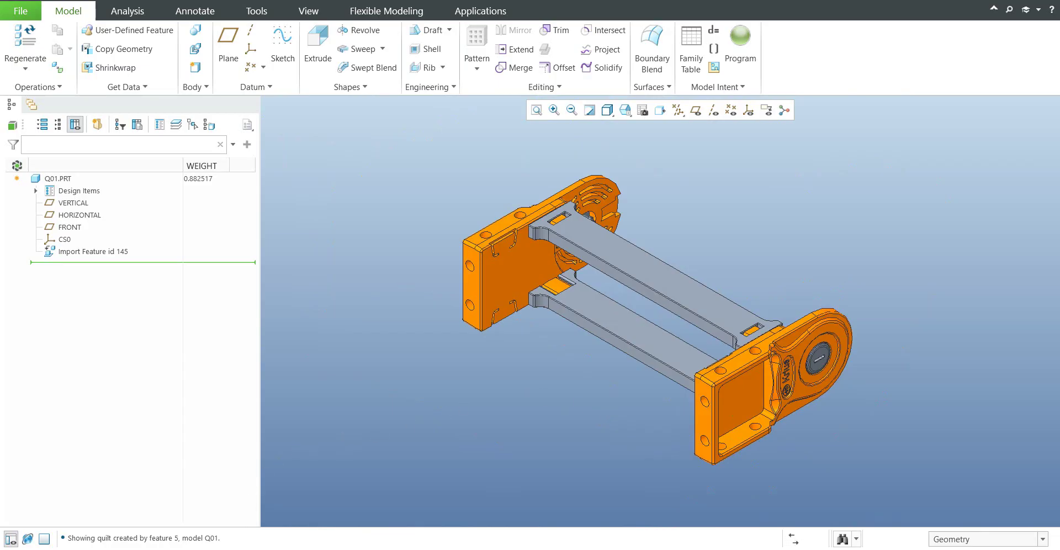
pyautogui.hotkey('alt', 'Tab')
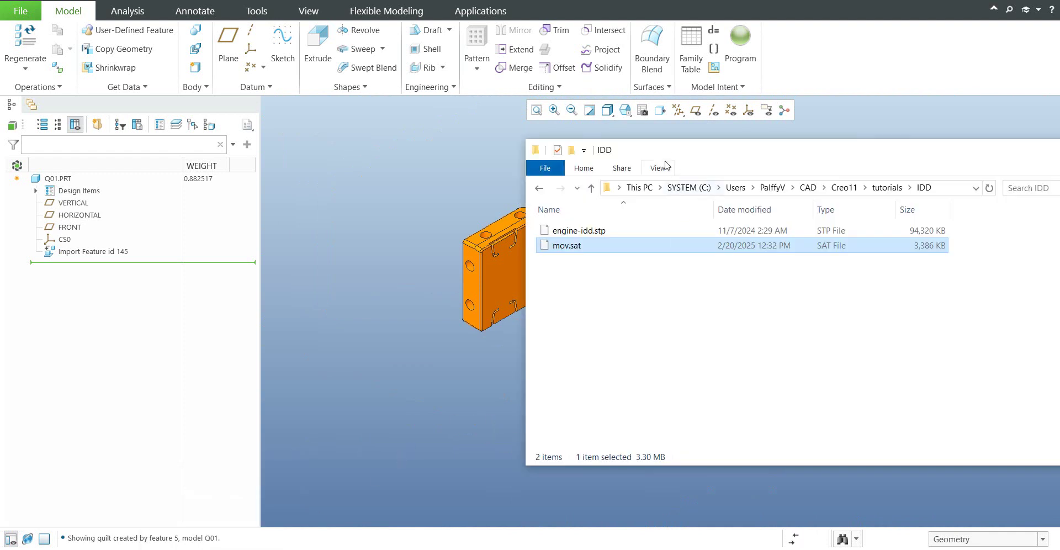
pyautogui.moveTo(667, 156); pyautogui.dragTo(756, 188)
pyautogui.click(657, 277)
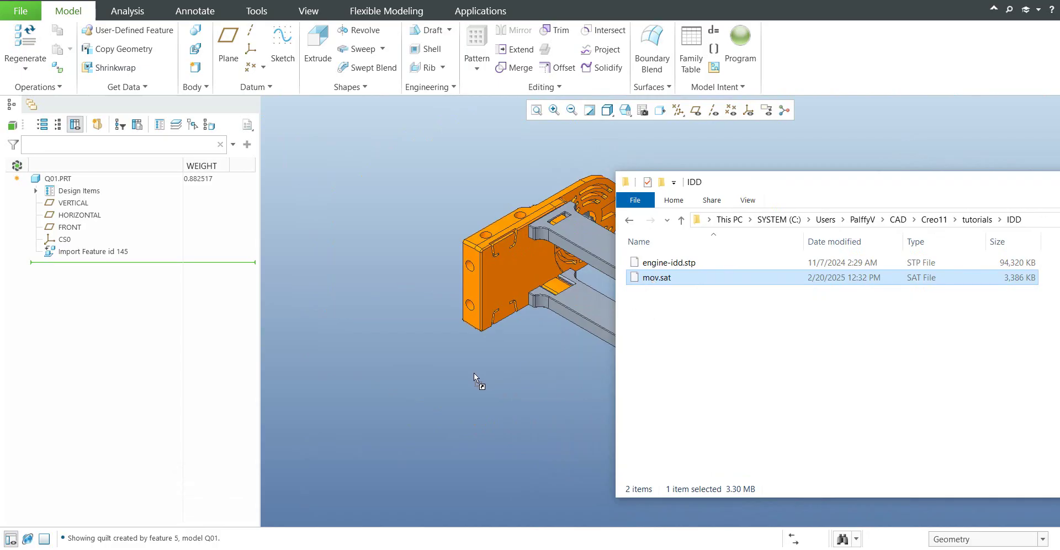
pyautogui.moveTo(474, 372); pyautogui.dragTo(474, 373)
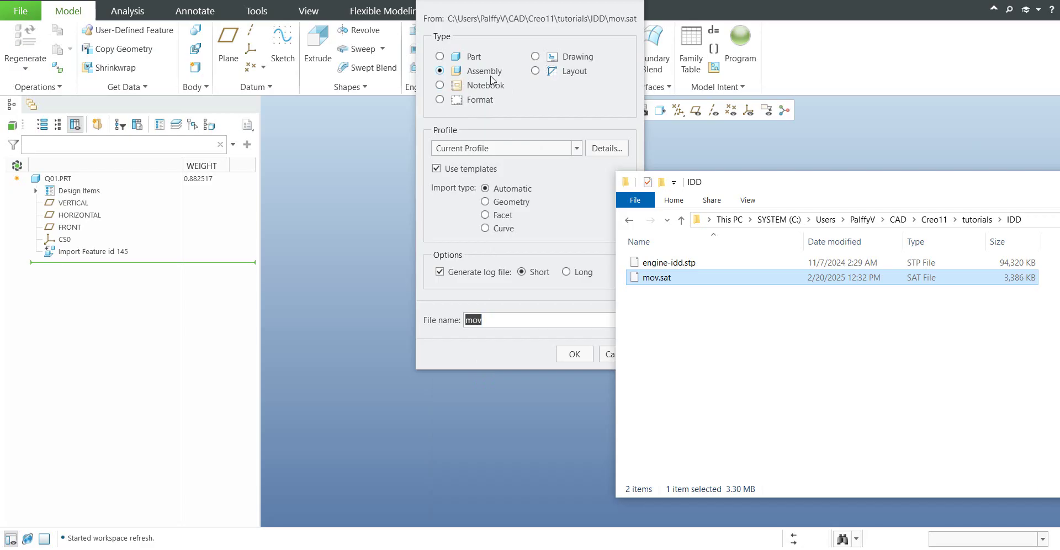
pyautogui.click(440, 56)
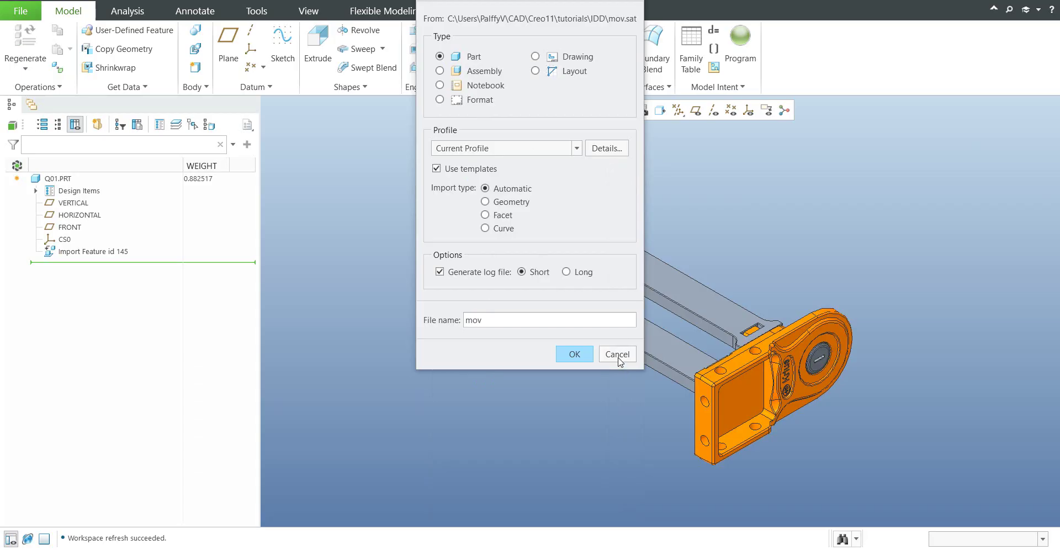
pyautogui.click(618, 356)
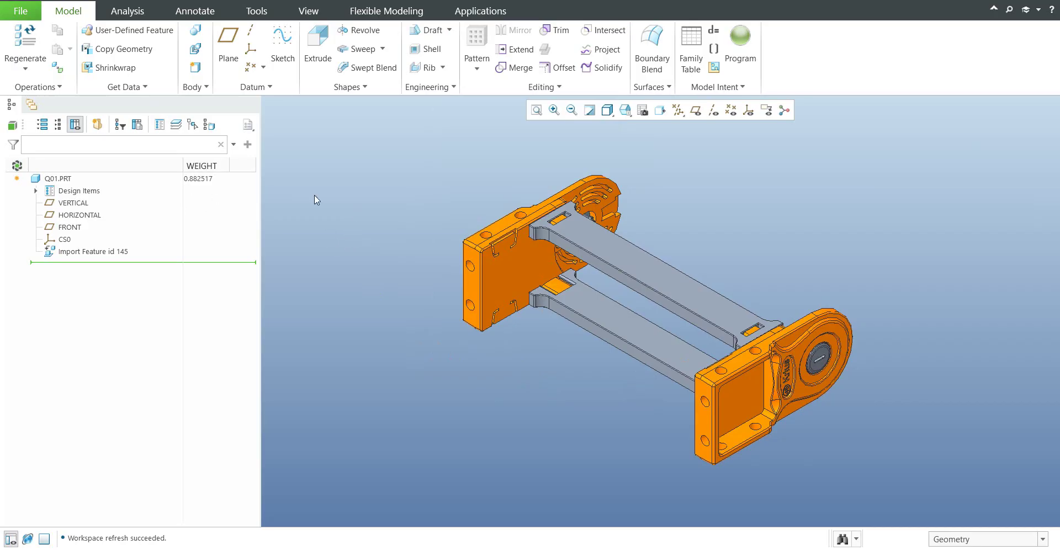
# - Clear all appearances assigned to the imported model
pyautogui.click(308, 11)
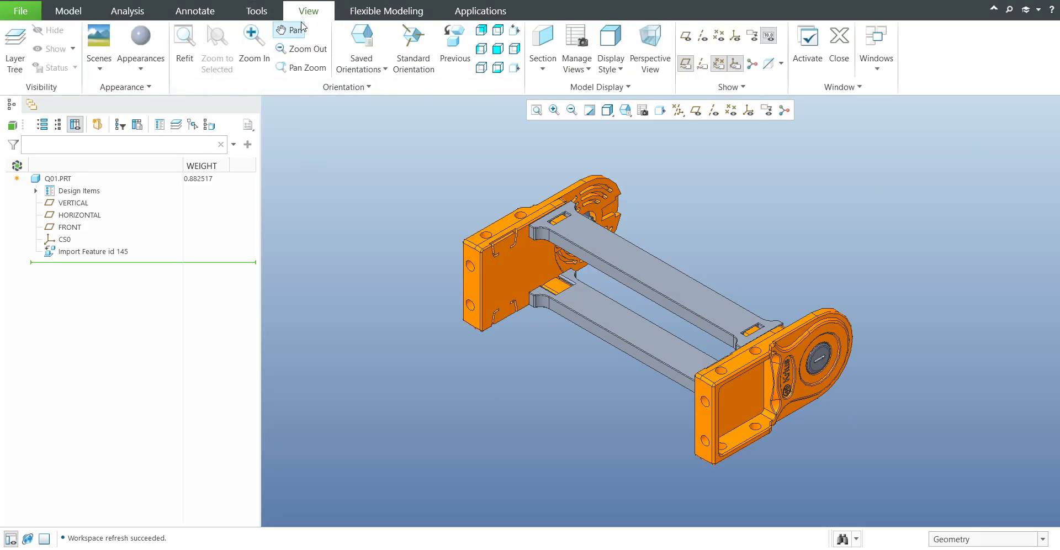
pyautogui.click(150, 76)
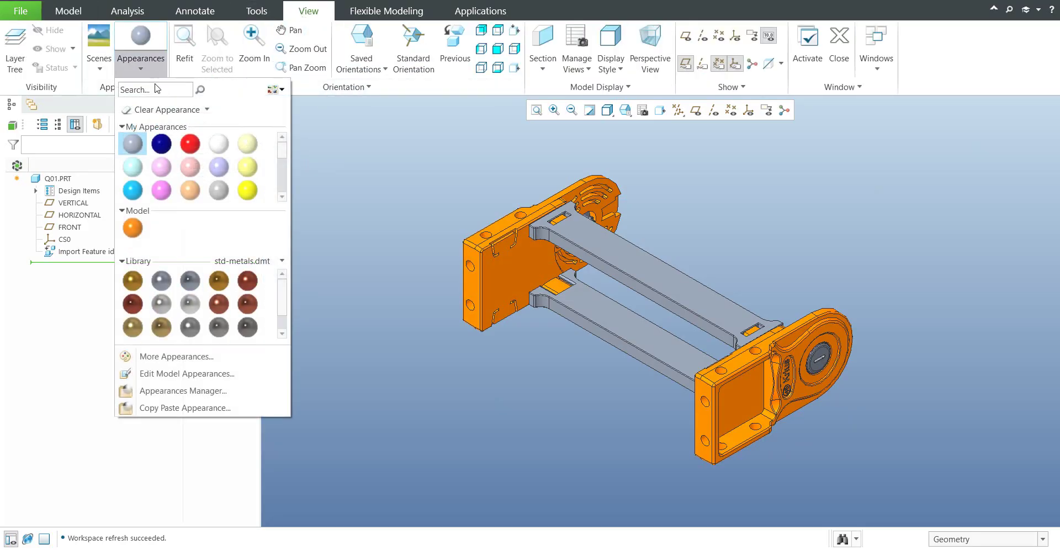
pyautogui.click(207, 109)
pyautogui.click(187, 155)
pyautogui.click(589, 296)
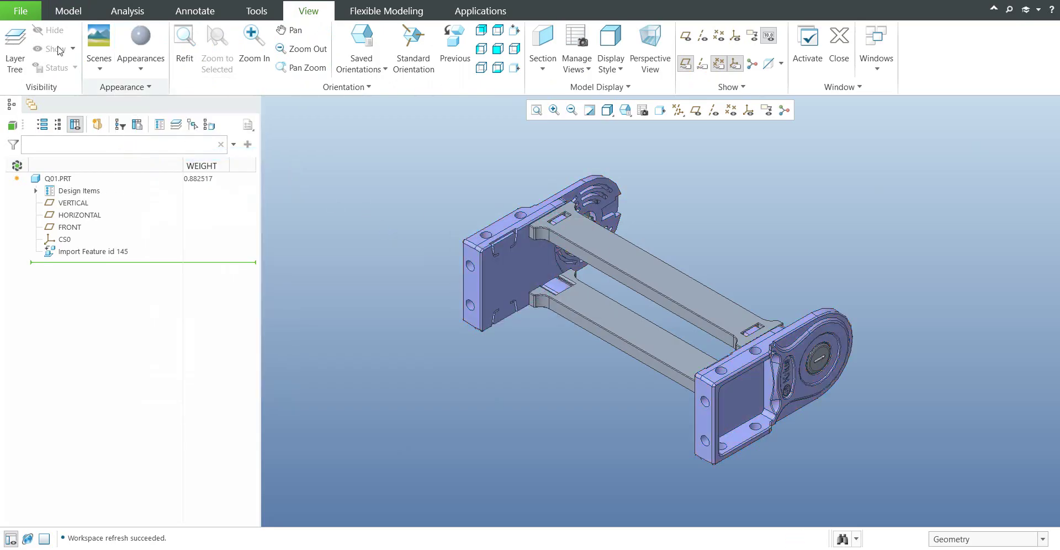
# - Edit the definition of the import feature and open its geometry in the Import DataDoctor
pyautogui.click(68, 11)
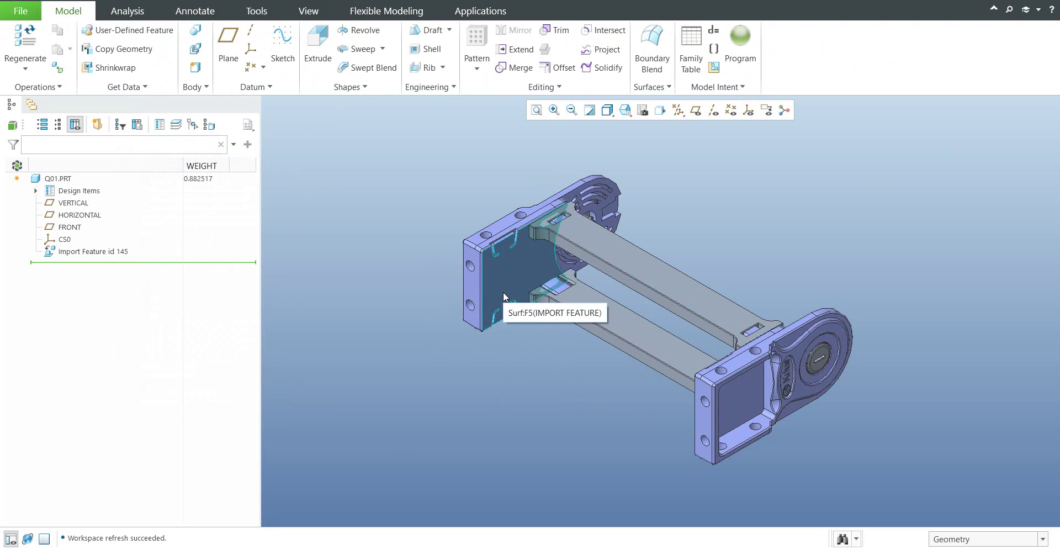
pyautogui.rightClick(94, 252)
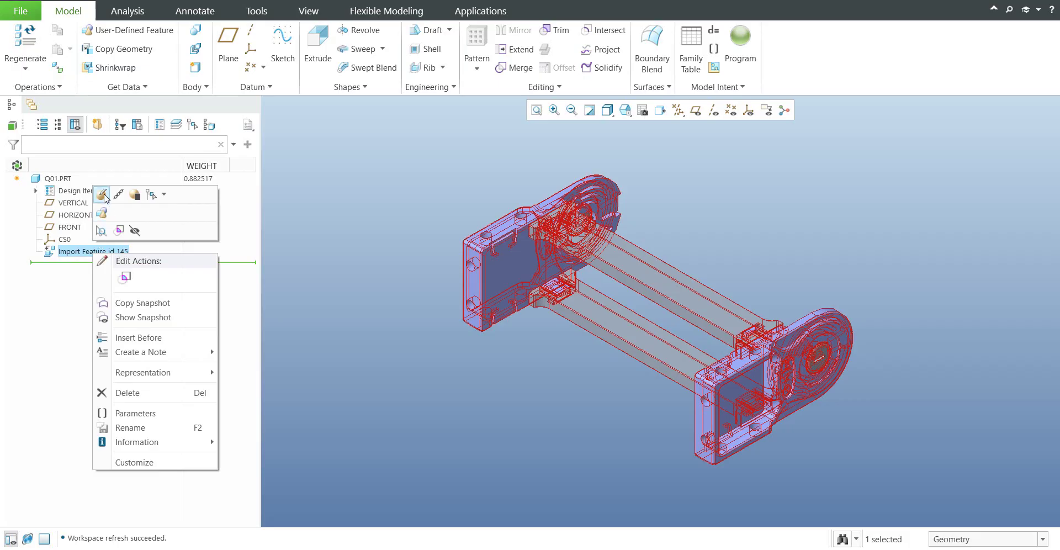
pyautogui.click(355, 222)
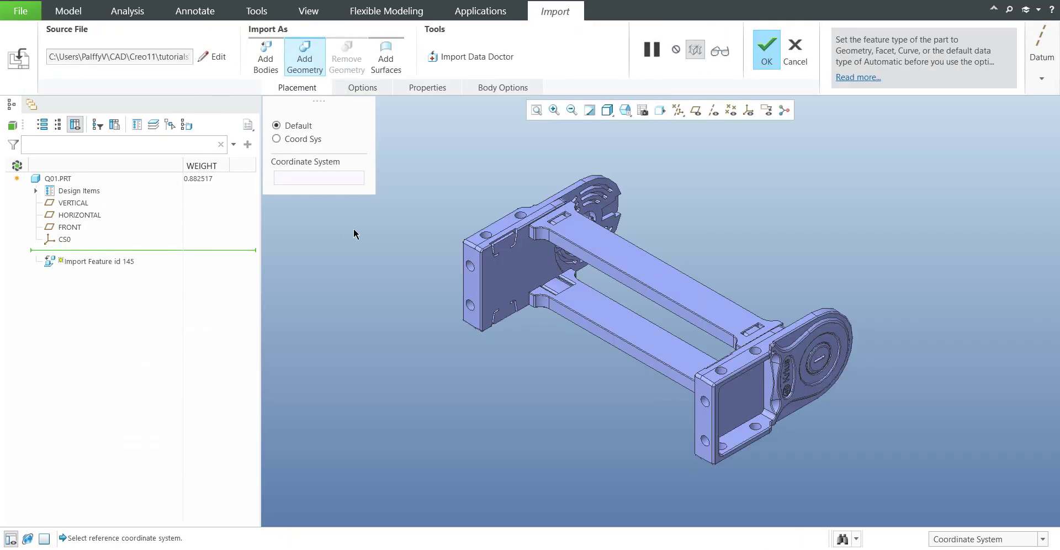
pyautogui.click(452, 61)
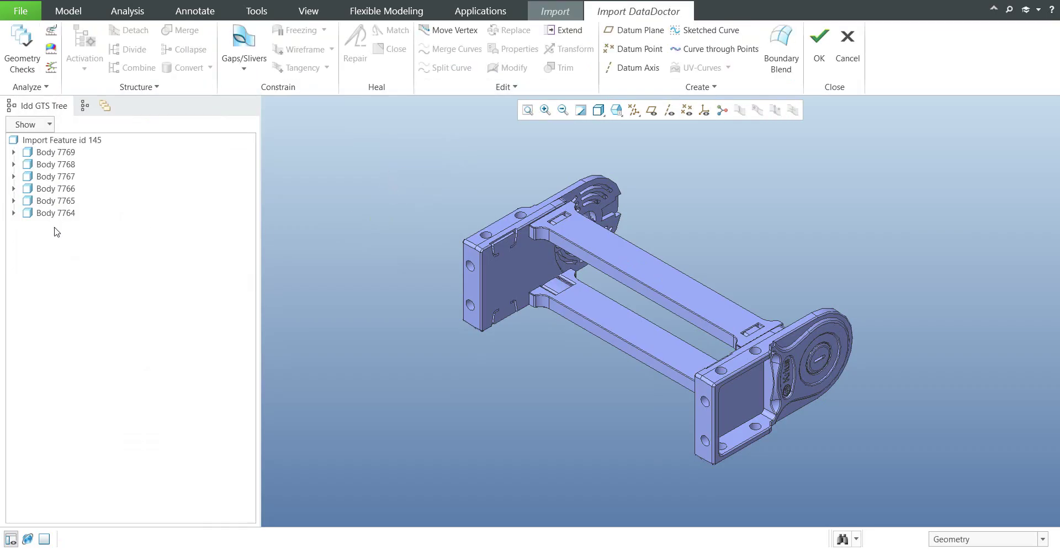
# - Run geometry checks on the import feature and examine the bad vertices of Body 7769
pyautogui.click(22, 61)
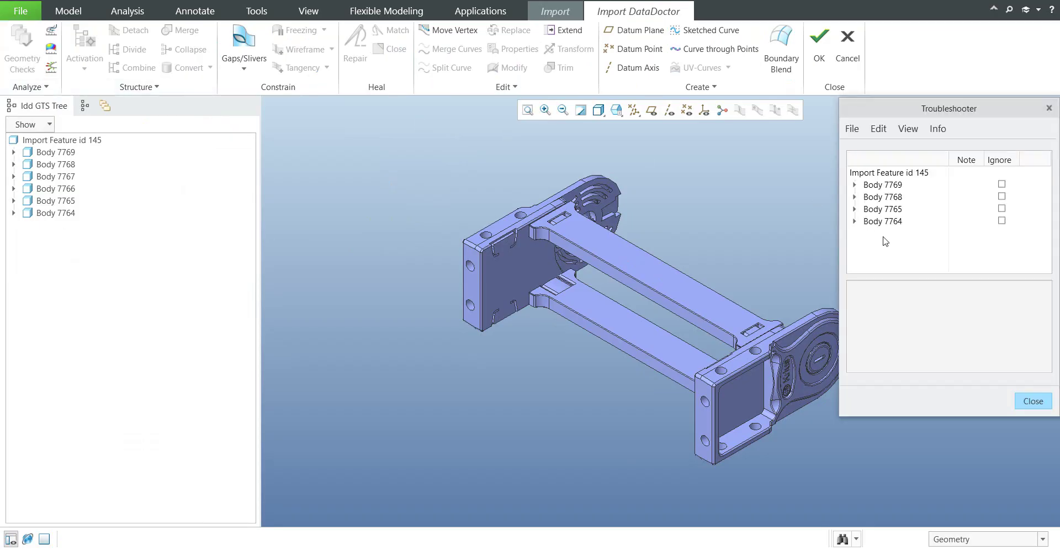
pyautogui.click(854, 185)
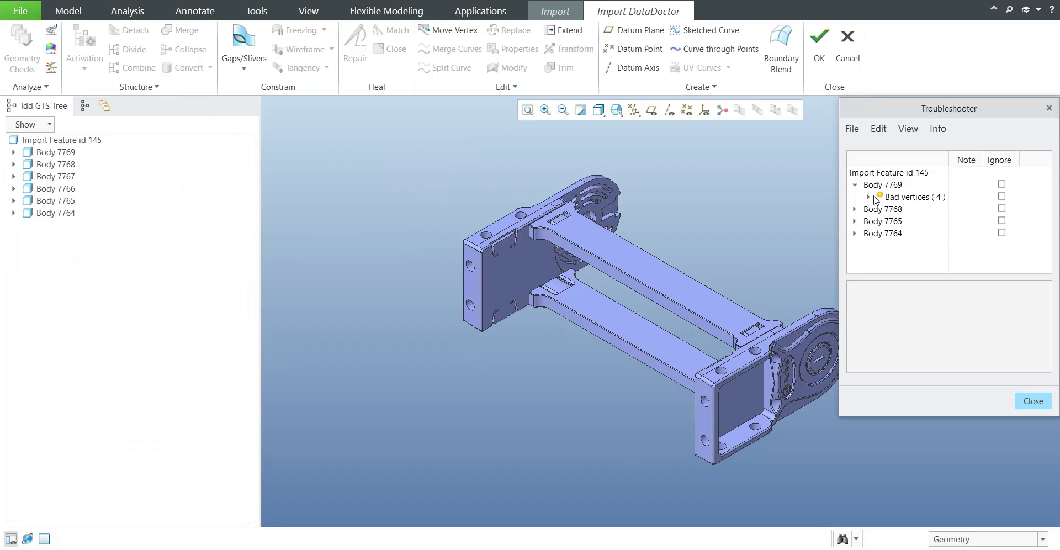
pyautogui.click(900, 199)
pyautogui.moveTo(631, 243); pyautogui.dragTo(712, 292, button='middle')
pyautogui.scroll(-5, 713, 292)
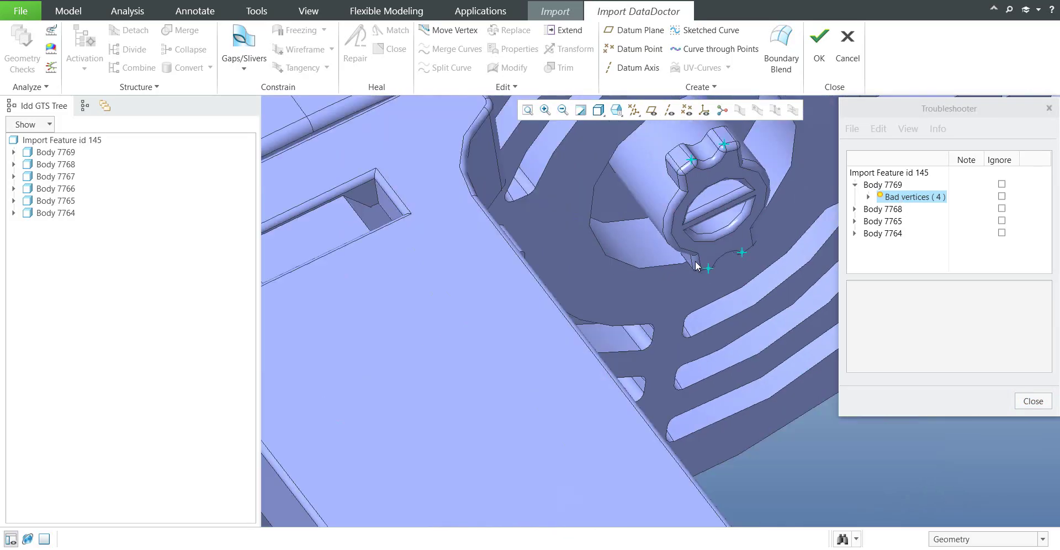
pyautogui.click(854, 184)
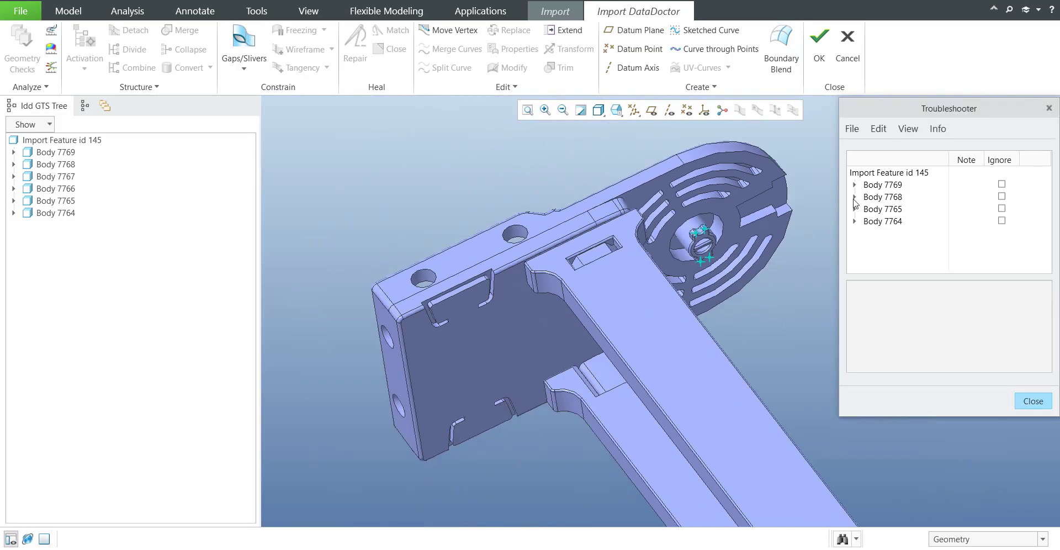
# - Examine where the solid node with open quilts problem of Body 7768 lies in the model
pyautogui.click(854, 197)
pyautogui.click(913, 208)
pyautogui.scroll(-4, 608, 301)
pyautogui.scroll(6, 623, 331)
pyautogui.scroll(5, 620, 335)
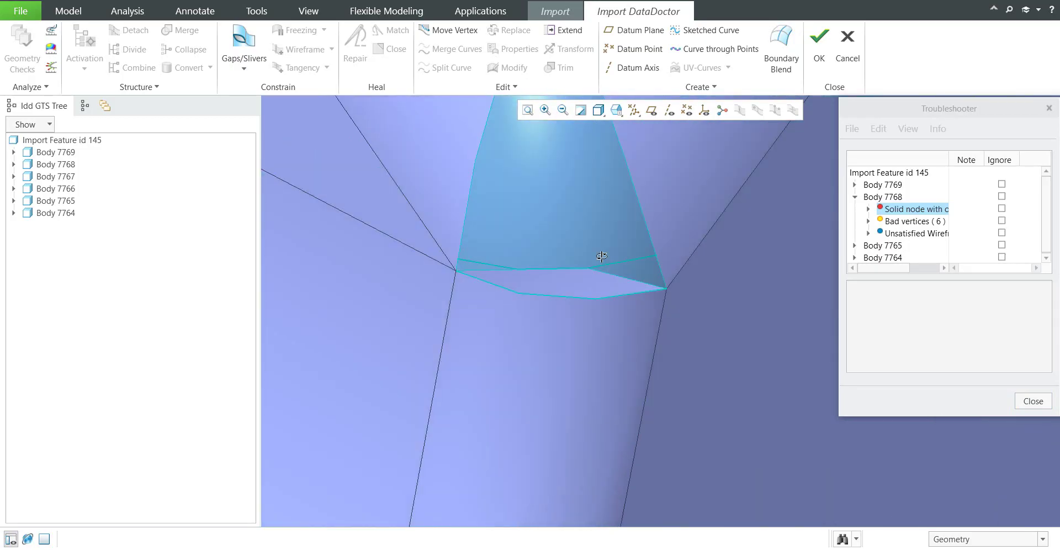
pyautogui.moveTo(596, 246); pyautogui.dragTo(614, 262, button='middle')
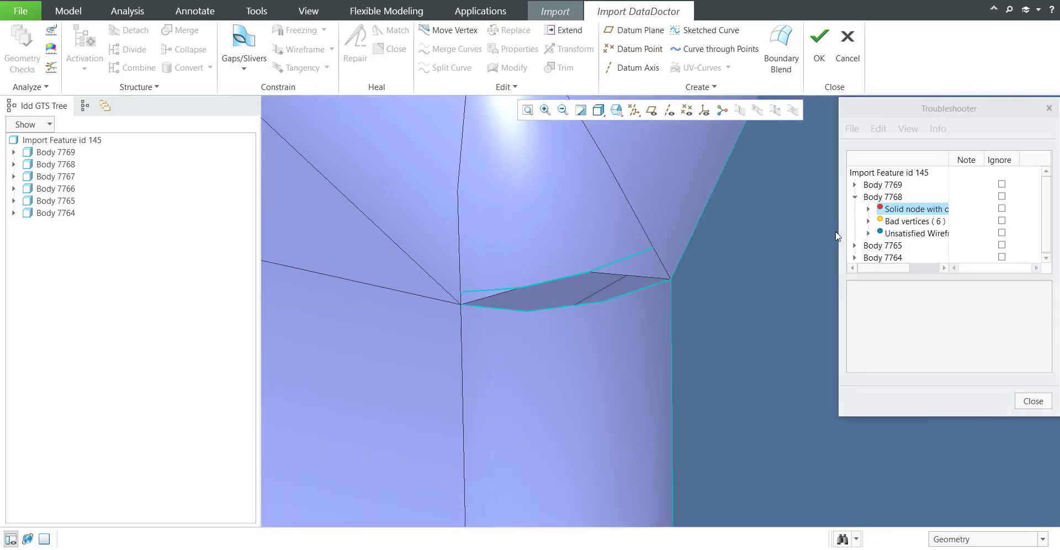
pyautogui.moveTo(839, 231); pyautogui.dragTo(789, 232)
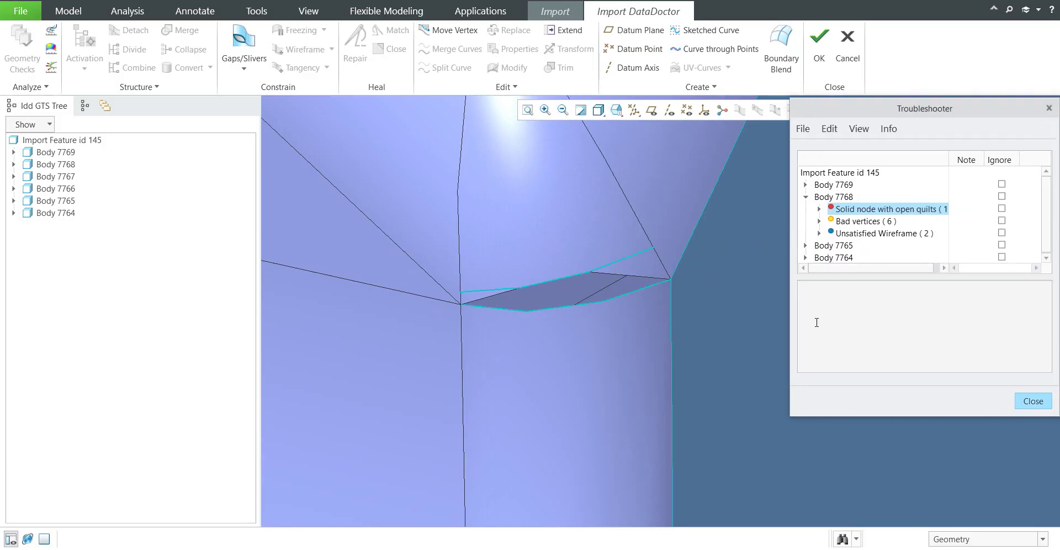
# - Close the troubleshooter and activate Body 7768 for repair
pyautogui.click(1032, 400)
pyautogui.moveTo(608, 319); pyautogui.dragTo(571, 343, button='middle')
pyautogui.scroll(-3, 621, 345)
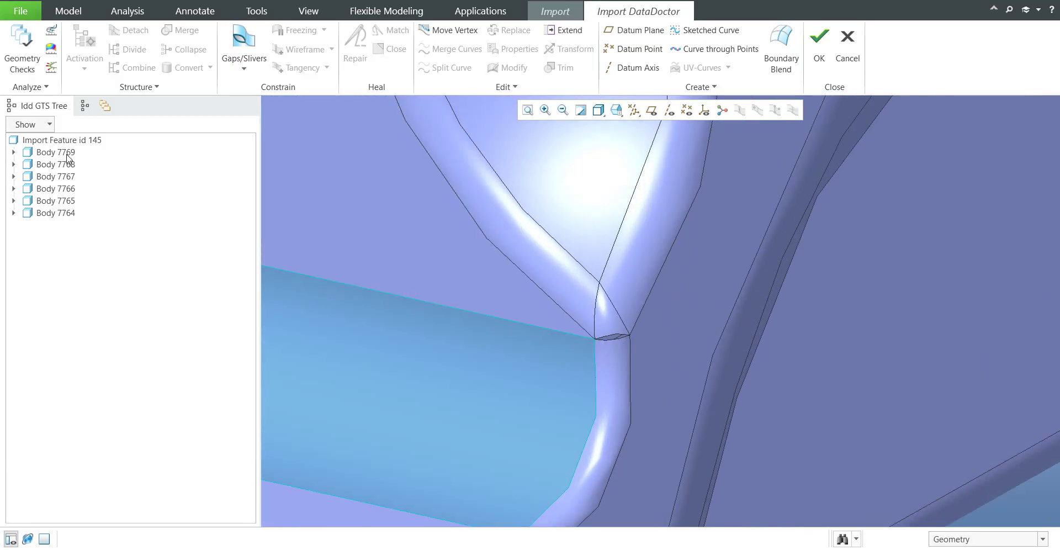
pyautogui.click(67, 155)
pyautogui.click(53, 164)
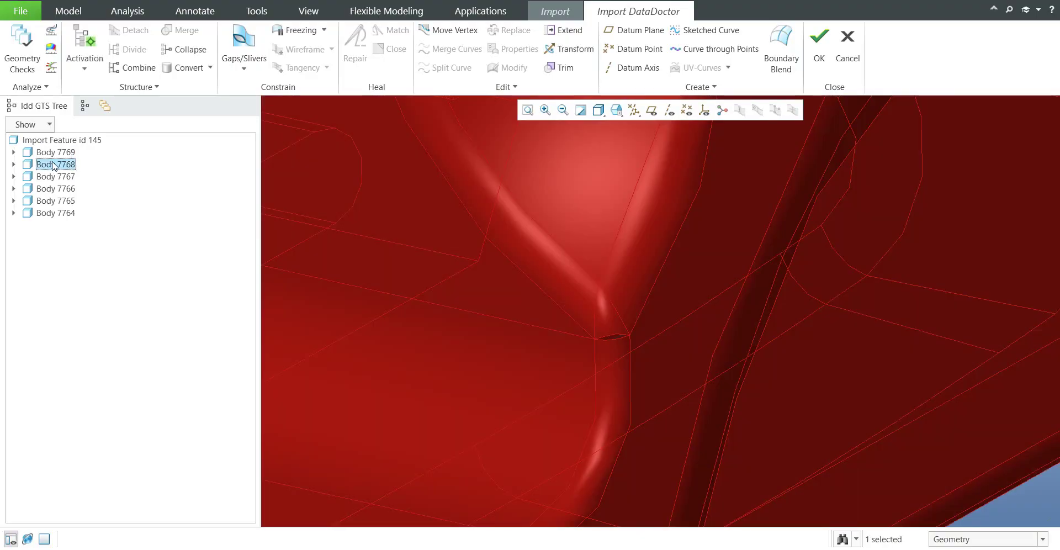
pyautogui.rightClick(60, 164)
pyautogui.click(90, 171)
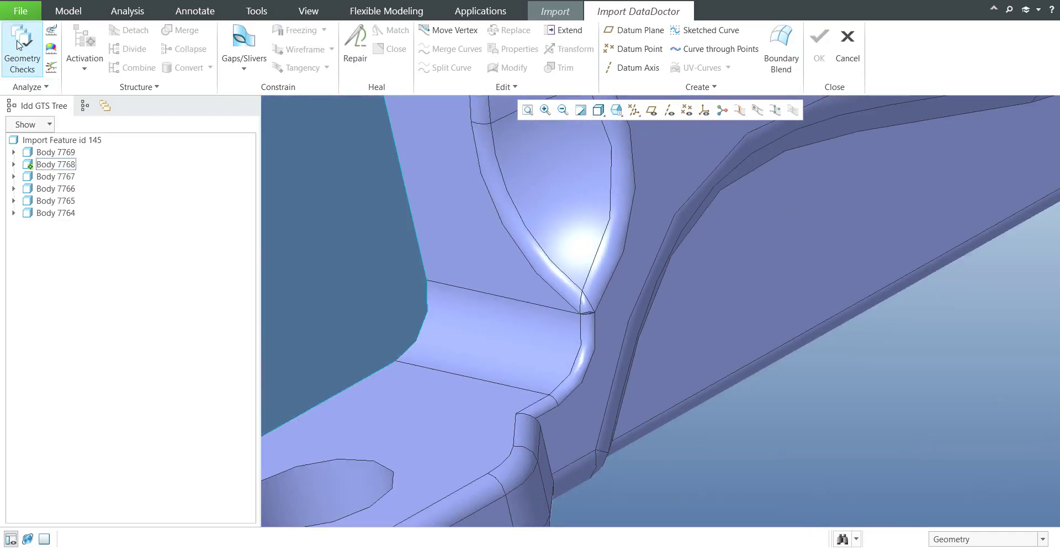
# - Run geometry checks on the active Body 7768 and highlight its unsatisfied wireframe
pyautogui.click(18, 44)
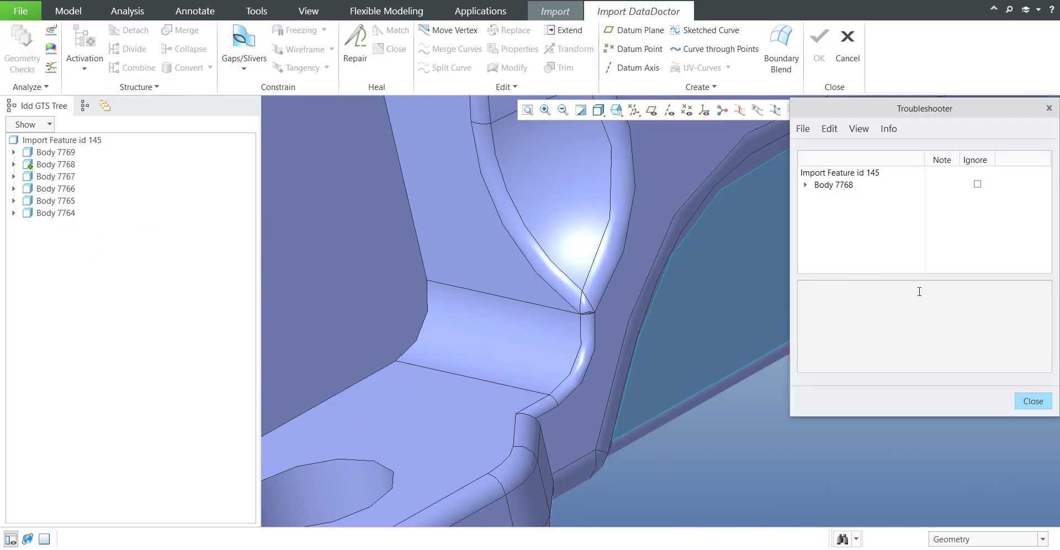
pyautogui.click(804, 186)
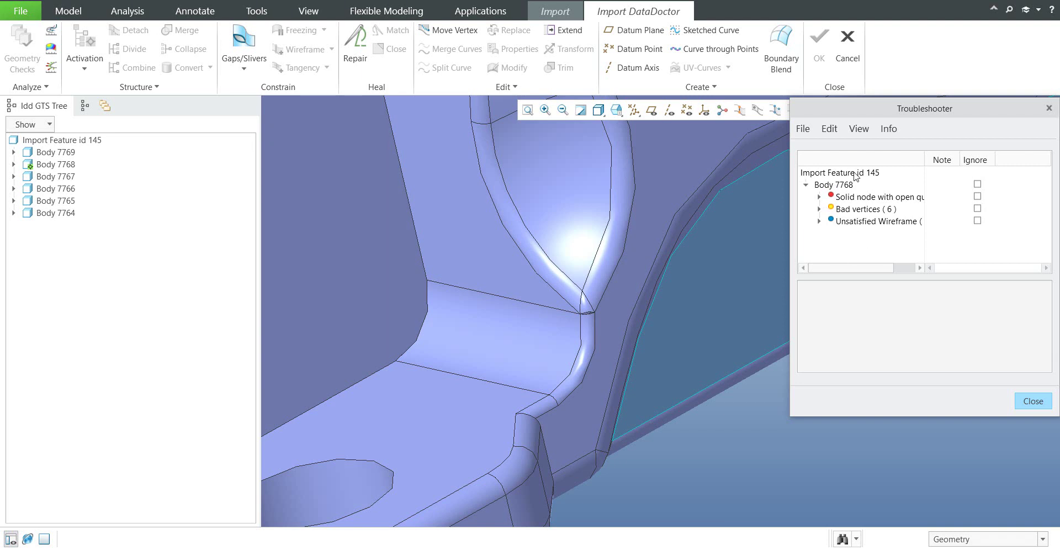
pyautogui.click(854, 223)
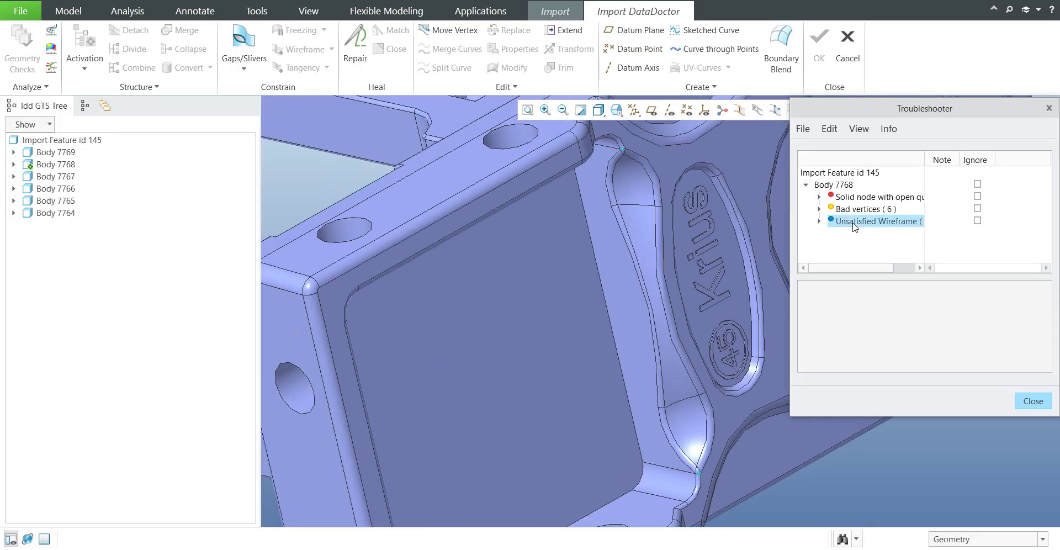
# - Select the problem geometry of the unsatisfied wireframe and add a tangency constraint to those gap edges
pyautogui.rightClick(854, 224)
pyautogui.click(891, 244)
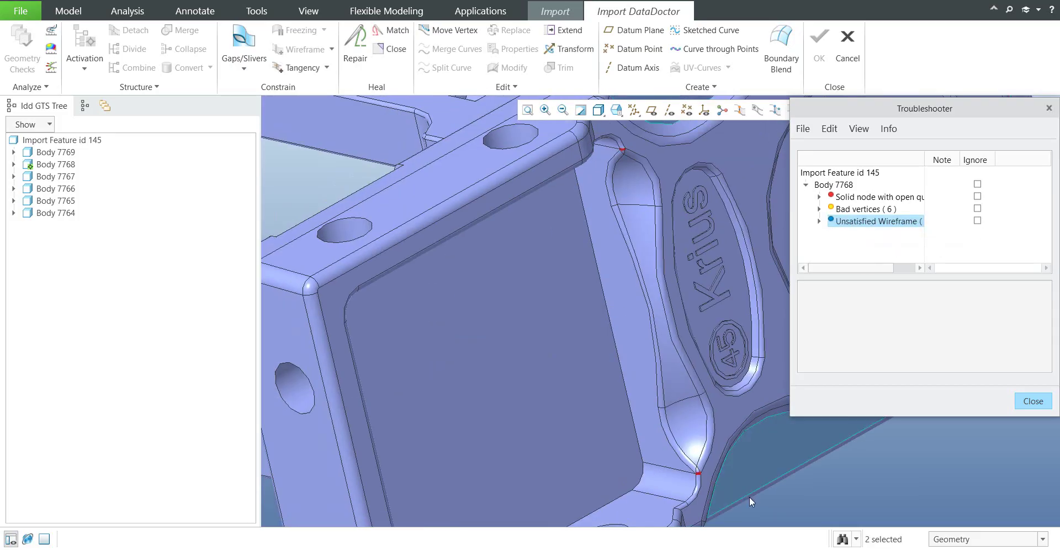
pyautogui.scroll(10, 703, 466)
pyautogui.scroll(3, 601, 410)
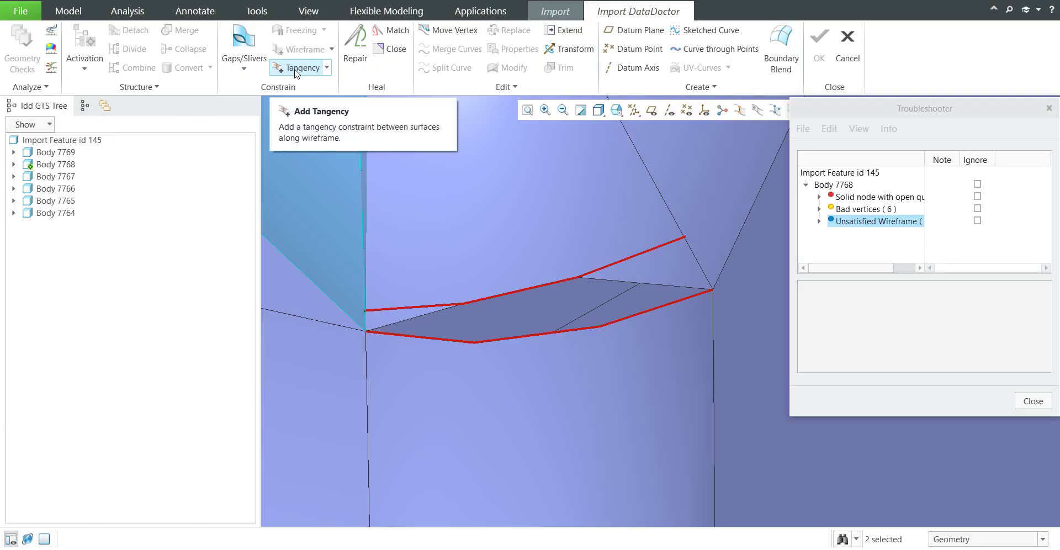
pyautogui.click(297, 70)
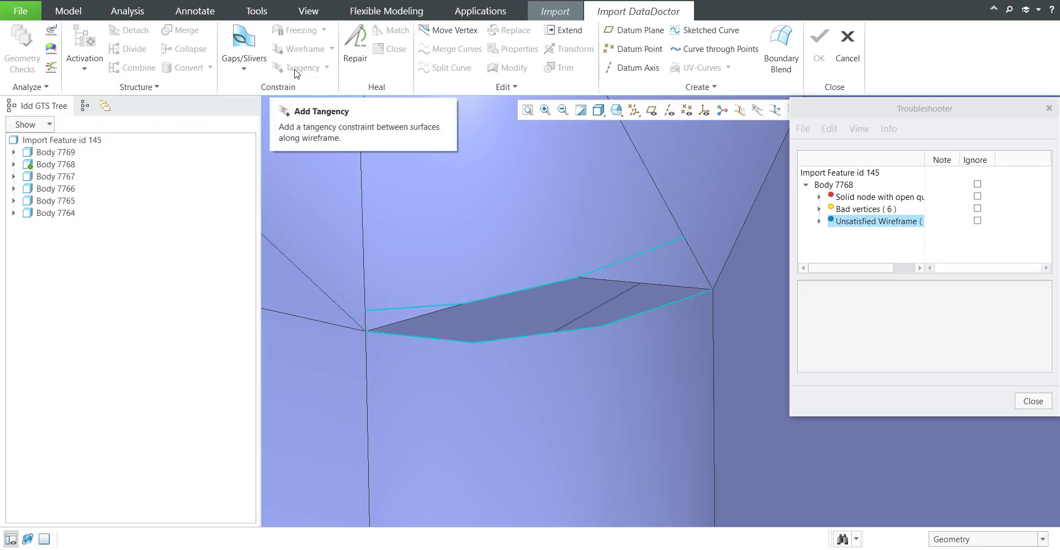
# - Repair the gaps of Body 7768 using the problem geometry of the unsatisfied wireframe, leaving Repair Tangency off
pyautogui.rightClick(868, 223)
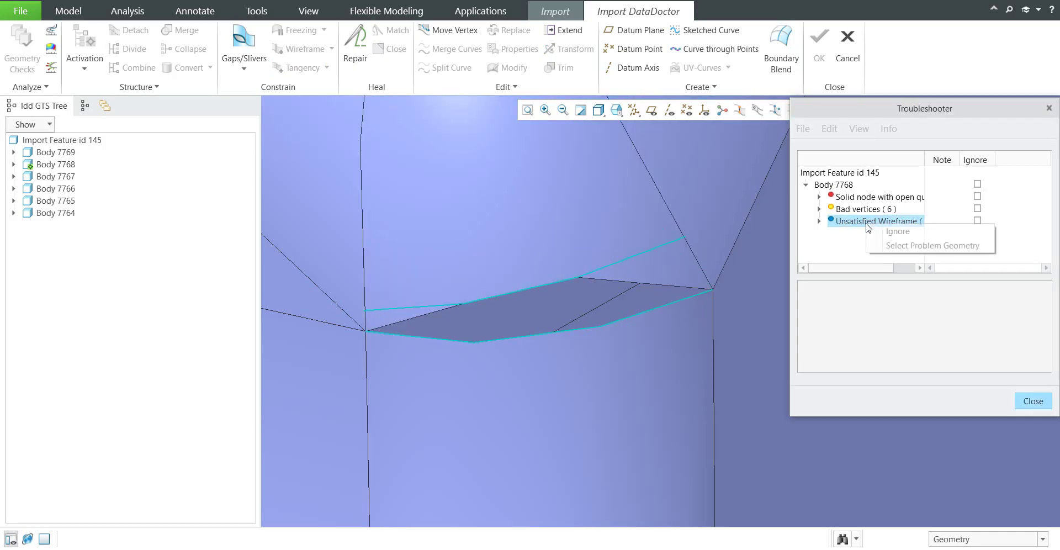
pyautogui.click(904, 246)
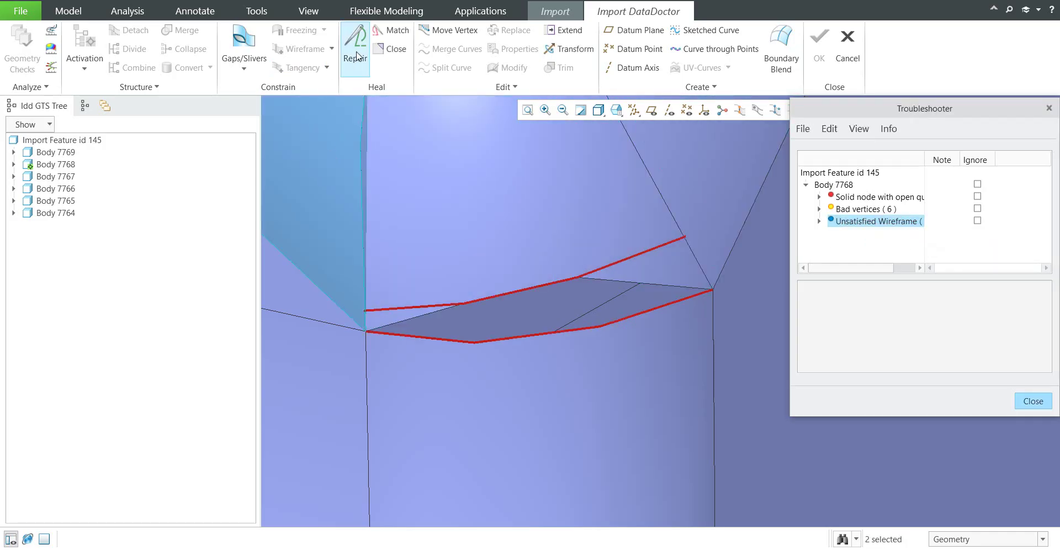
pyautogui.click(357, 55)
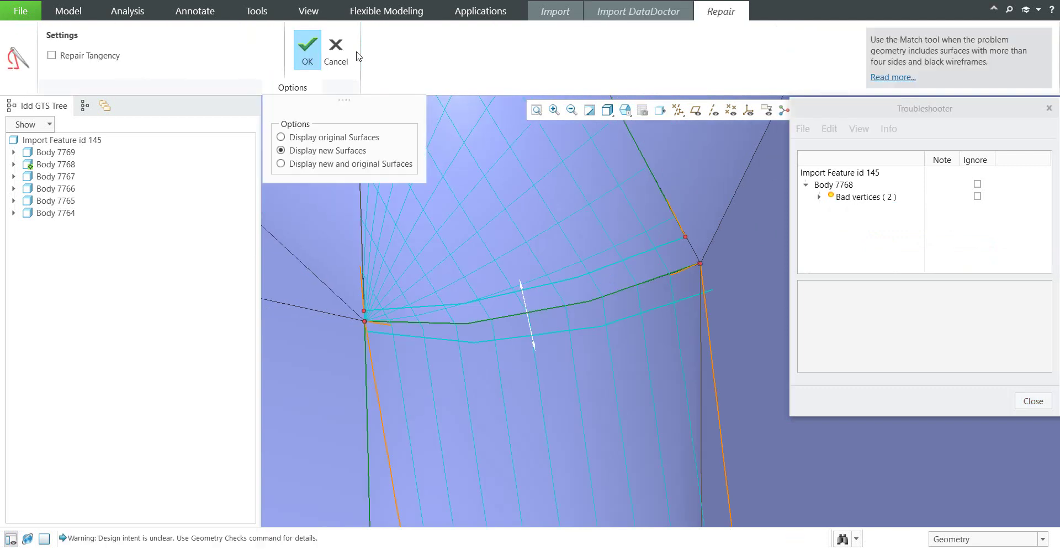
pyautogui.click(334, 53)
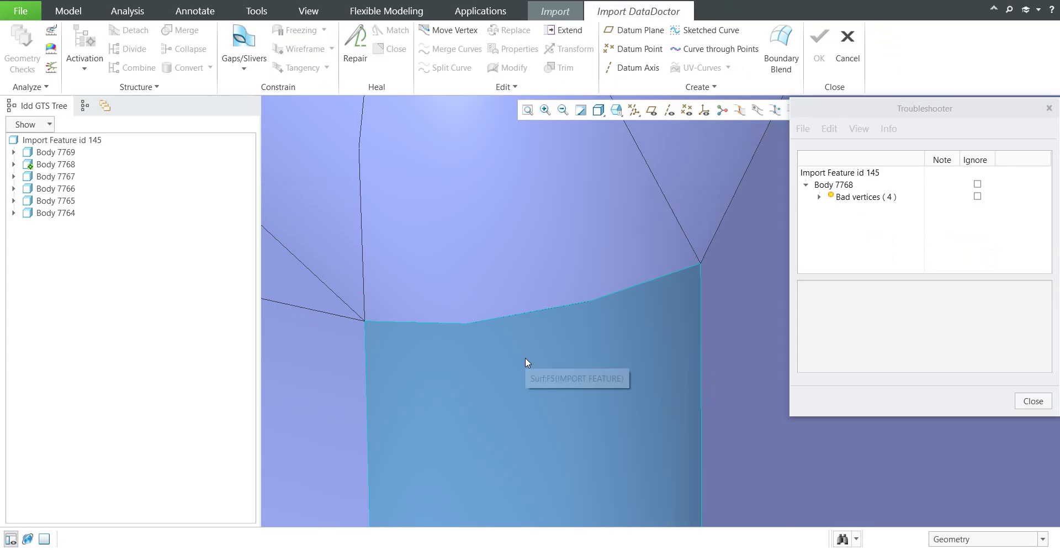
# - Highlight the bad vertices of Body 7768 on the model to examine their locations
pyautogui.click(850, 198)
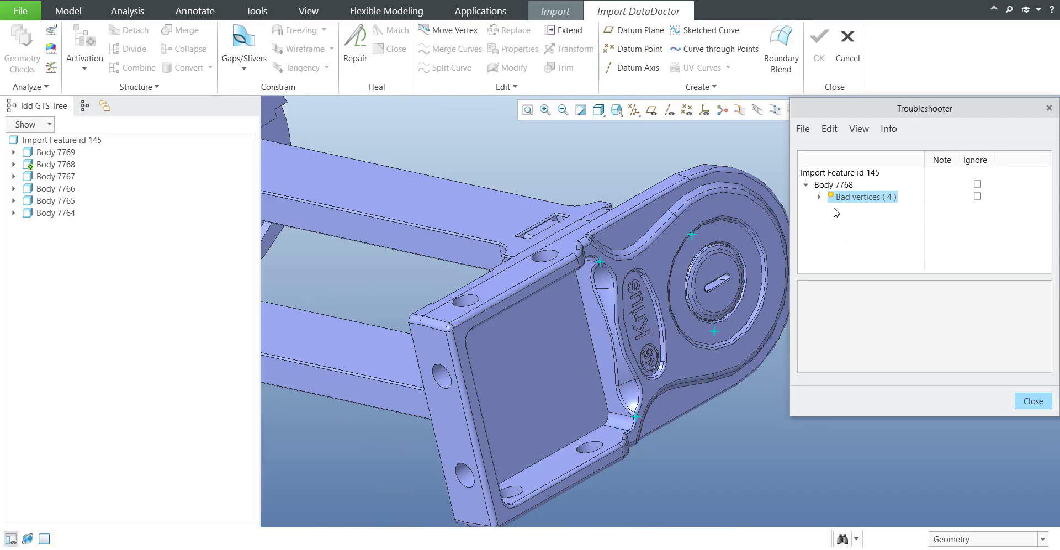
pyautogui.scroll(-8, 635, 436)
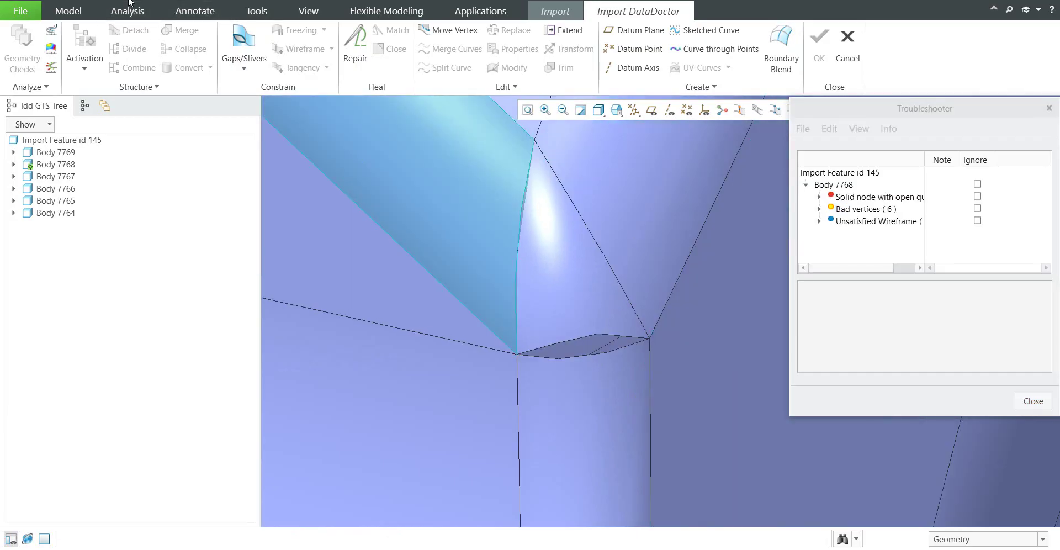
# - Repair the gap in Body 7768 using the problem geometry of its unsatisfied wireframe, with Repair Tangency turned on
pyautogui.click(862, 222)
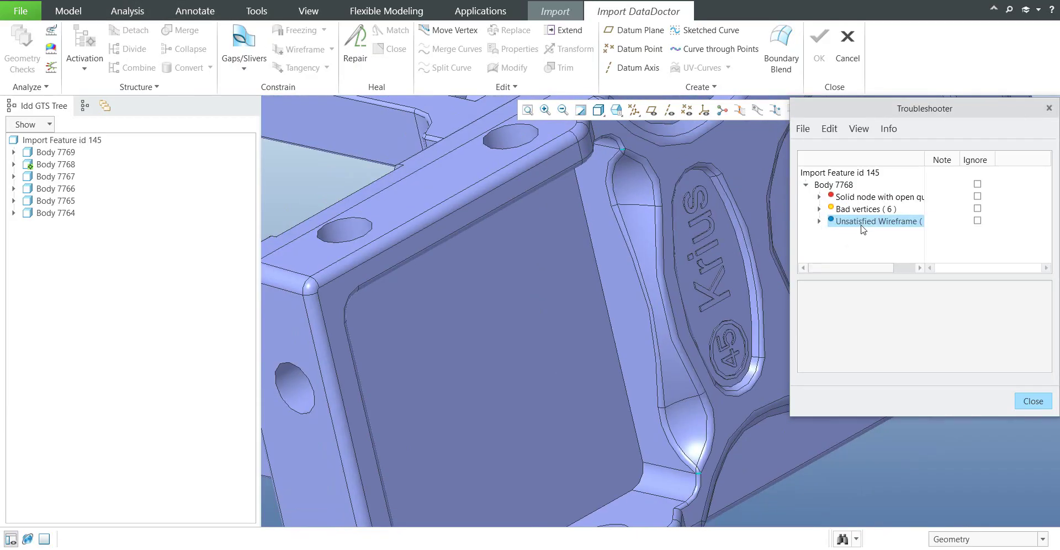
pyautogui.rightClick(864, 222)
pyautogui.click(927, 243)
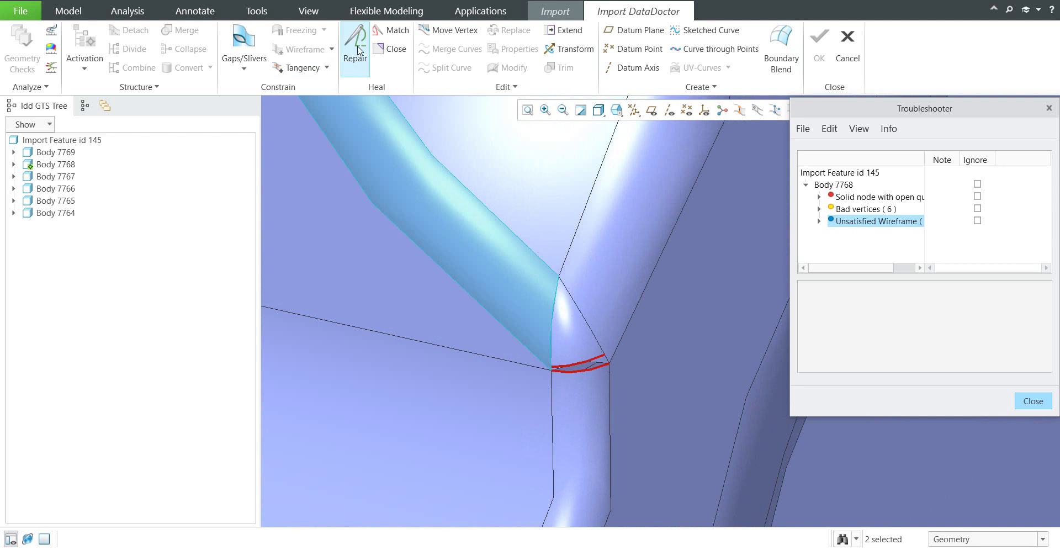
pyautogui.click(356, 52)
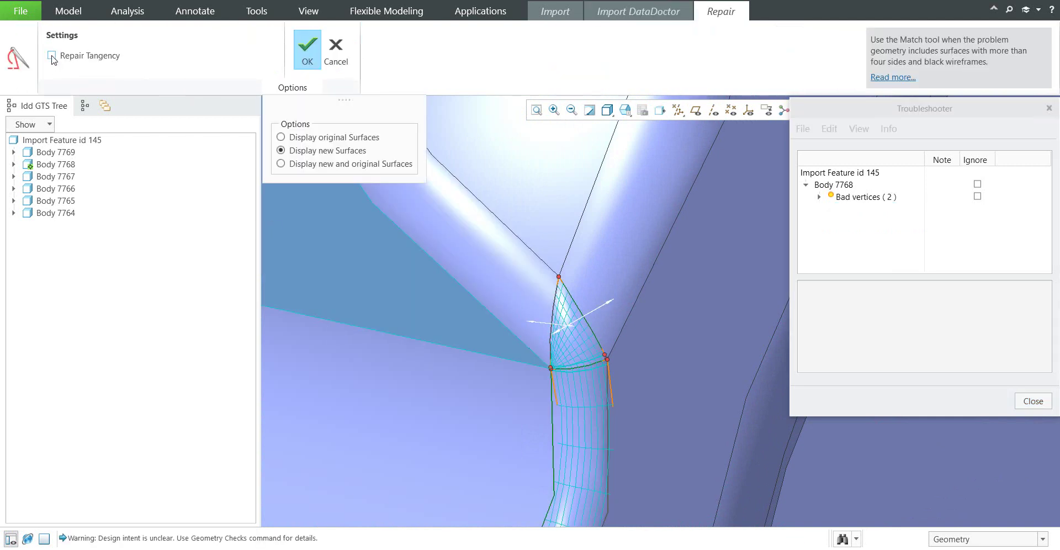
pyautogui.click(52, 56)
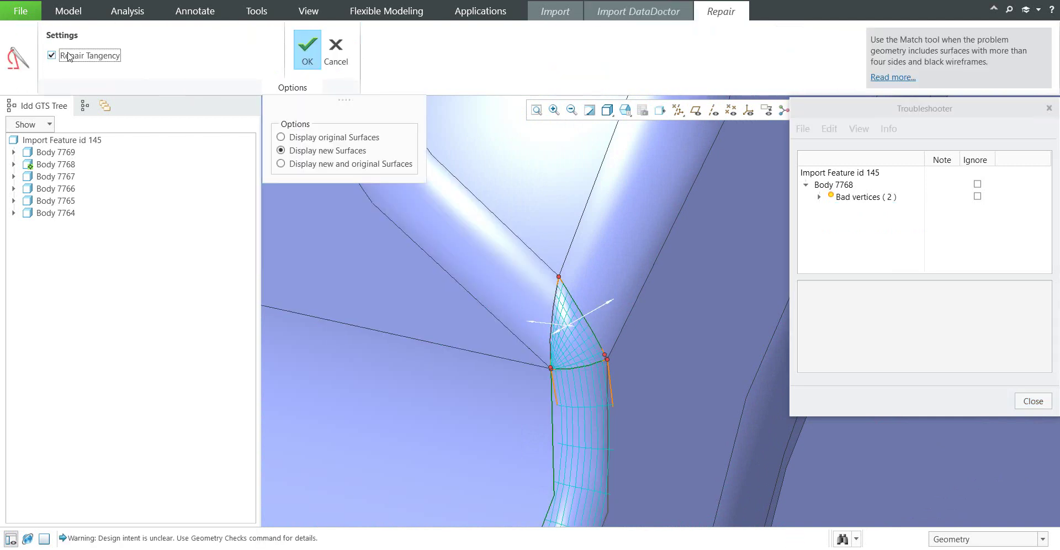
pyautogui.click(310, 55)
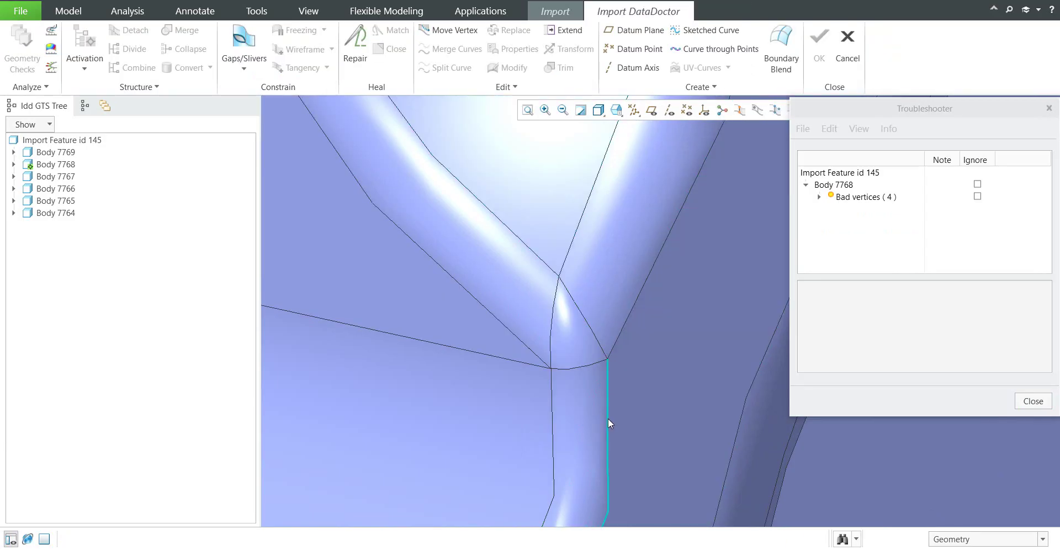
pyautogui.scroll(3, 585, 371)
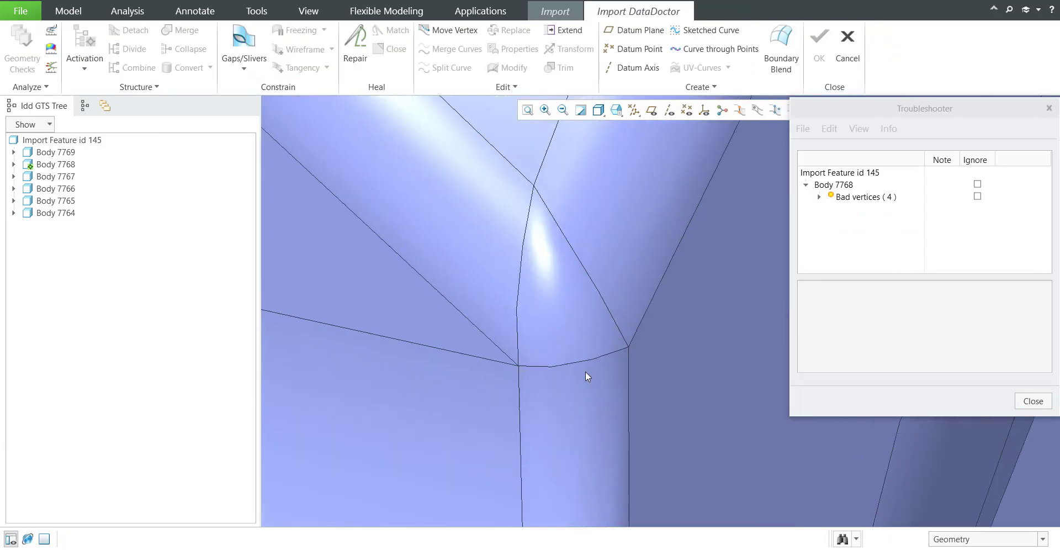
pyautogui.scroll(2, 585, 371)
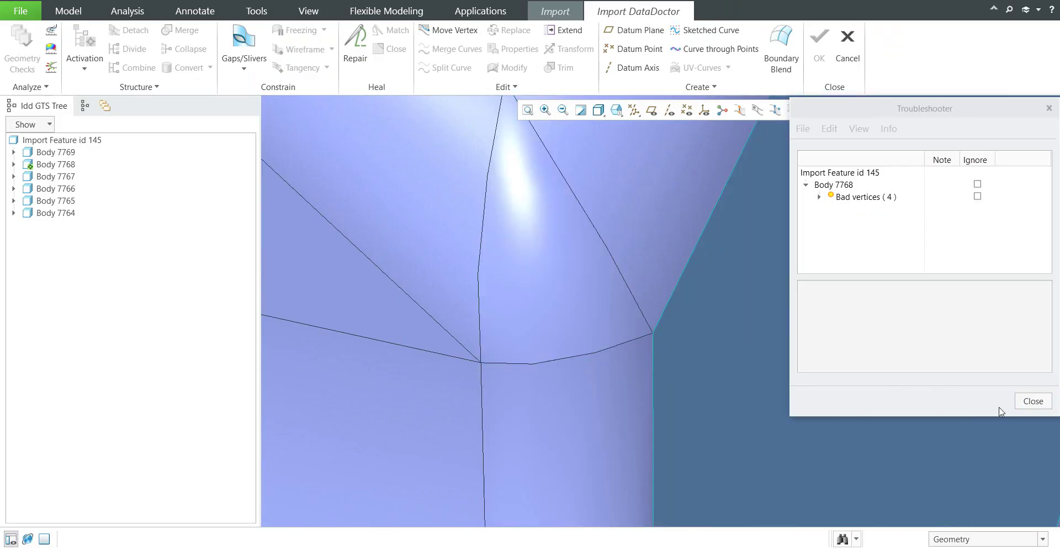
# - Close the troubleshooter and deactivate Body 7768
pyautogui.click(1030, 402)
pyautogui.scroll(-4, 727, 310)
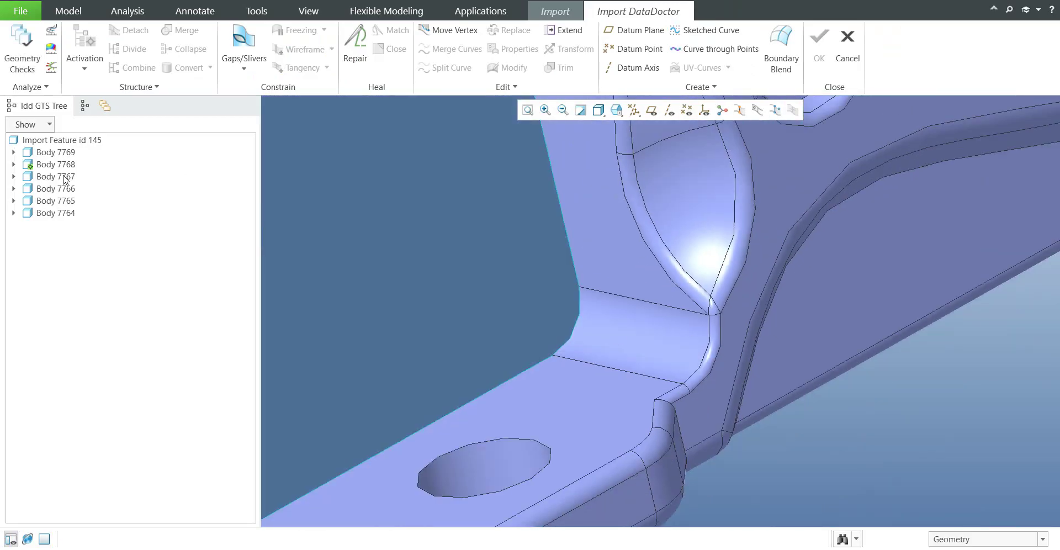
pyautogui.rightClick(58, 164)
pyautogui.click(105, 185)
pyautogui.scroll(-3, 801, 380)
pyautogui.scroll(-5, 800, 379)
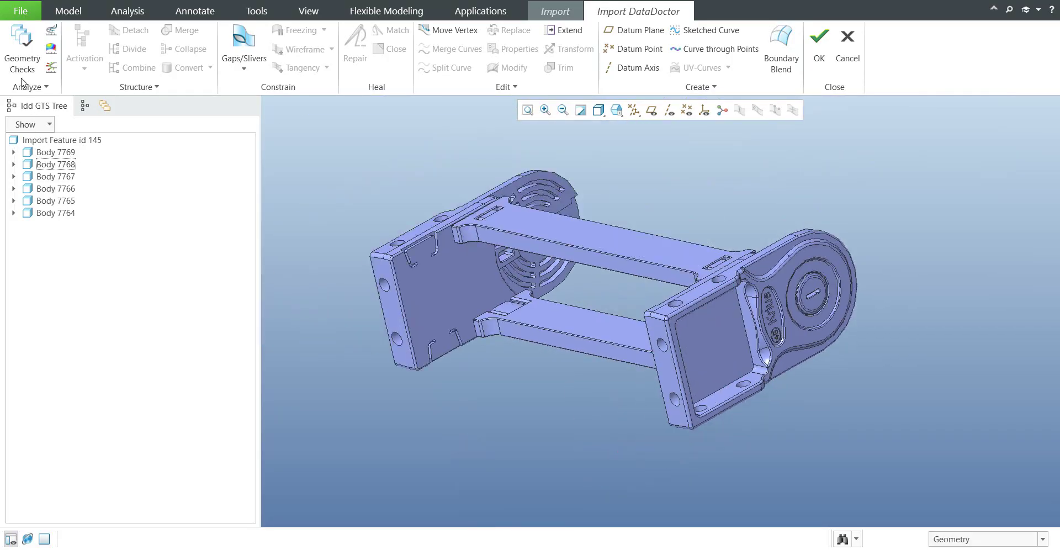
# - Run geometry checks on the whole import feature and examine the gap highlighted by Body 7765's open-quilt solid node error
pyautogui.click(21, 65)
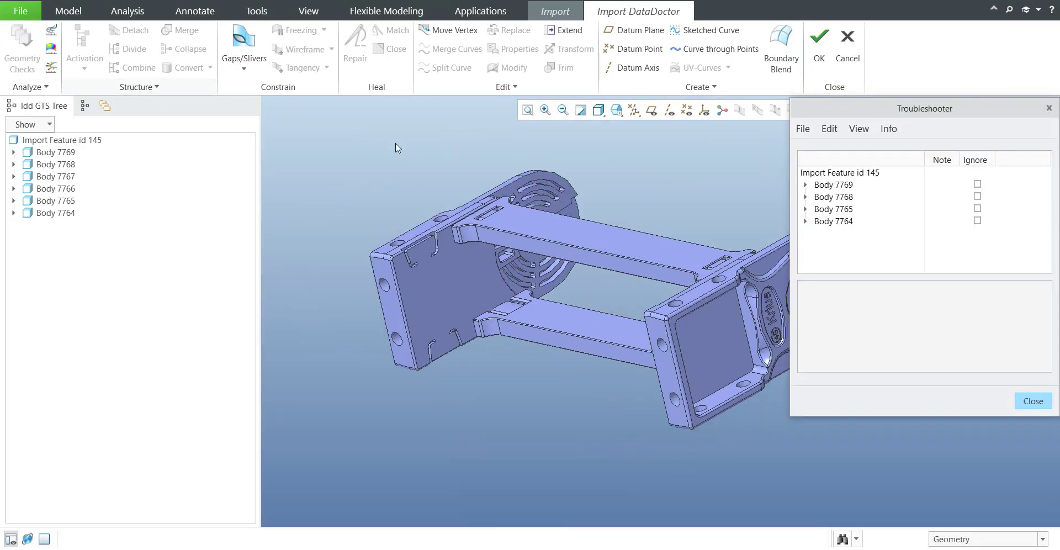
pyautogui.click(806, 209)
pyautogui.click(861, 221)
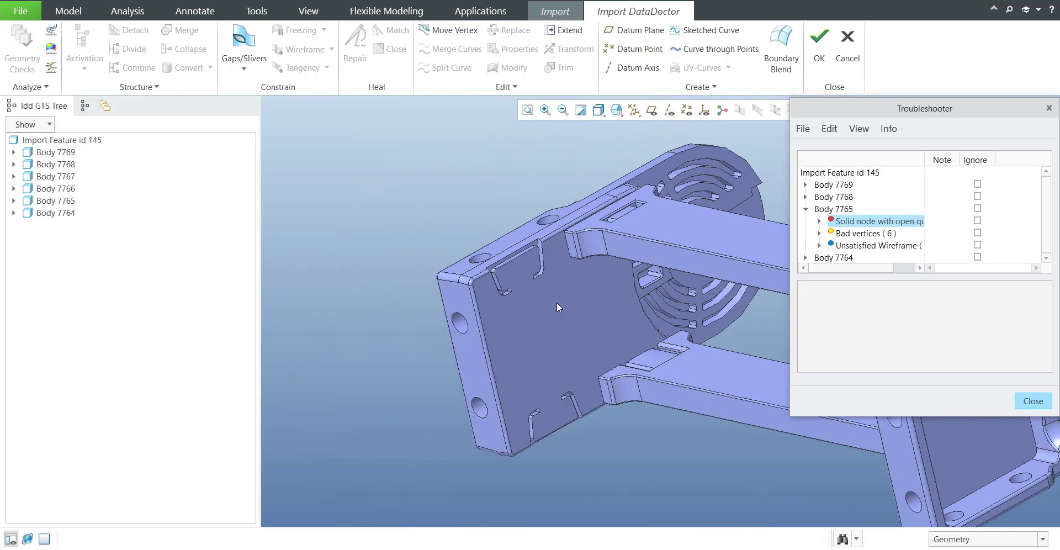
pyautogui.moveTo(557, 302); pyautogui.dragTo(487, 423, button='middle')
pyautogui.scroll(10, 565, 365)
pyautogui.moveTo(559, 291); pyautogui.dragTo(610, 336, button='middle')
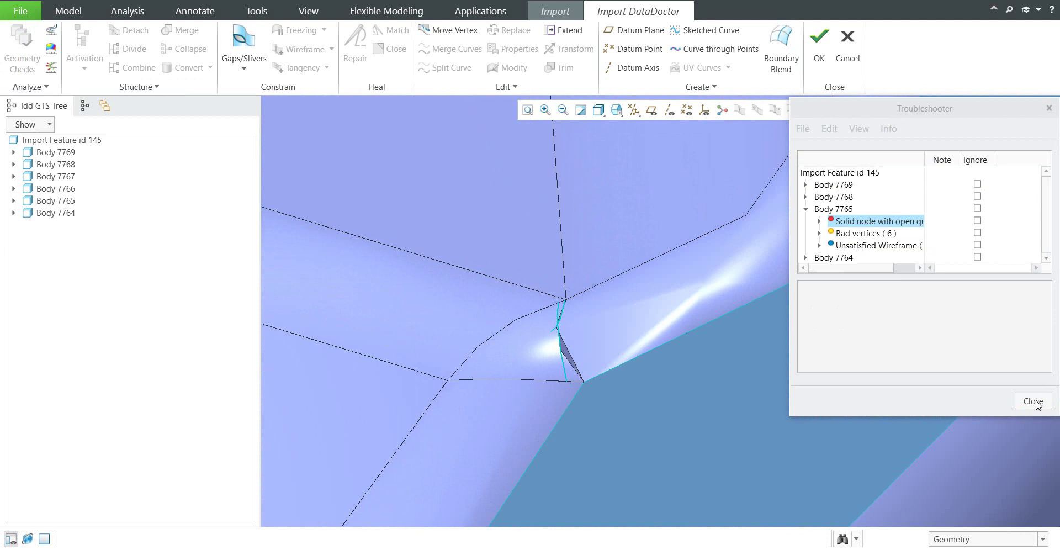
# - Close the troubleshooter and create a UV-curve through points on the rounded surface beside the gap, joining the gap's two corner endpoints
pyautogui.click(1033, 401)
pyautogui.click(606, 331)
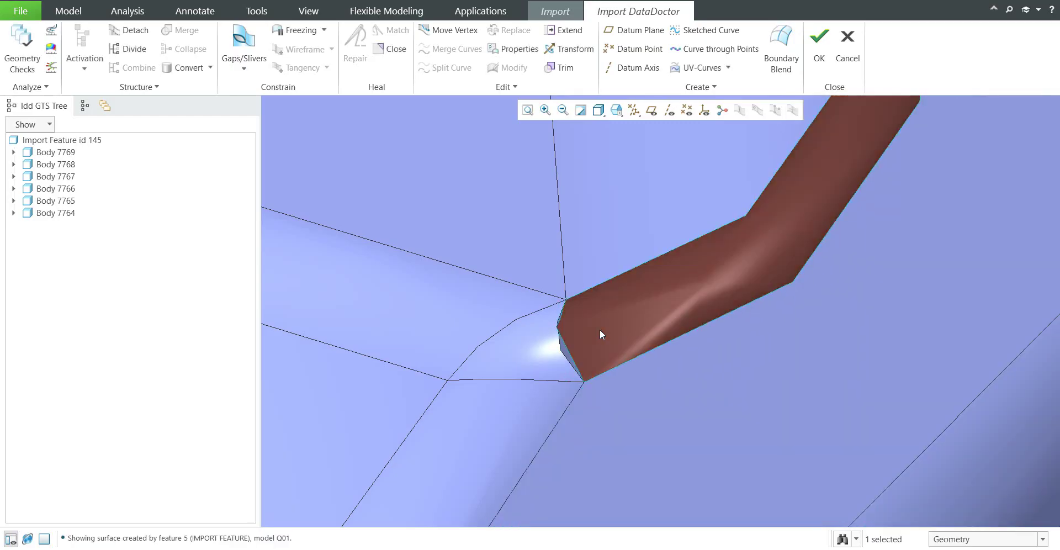
pyautogui.moveTo(599, 329); pyautogui.dragTo(563, 445, button='middle')
pyautogui.click(728, 67)
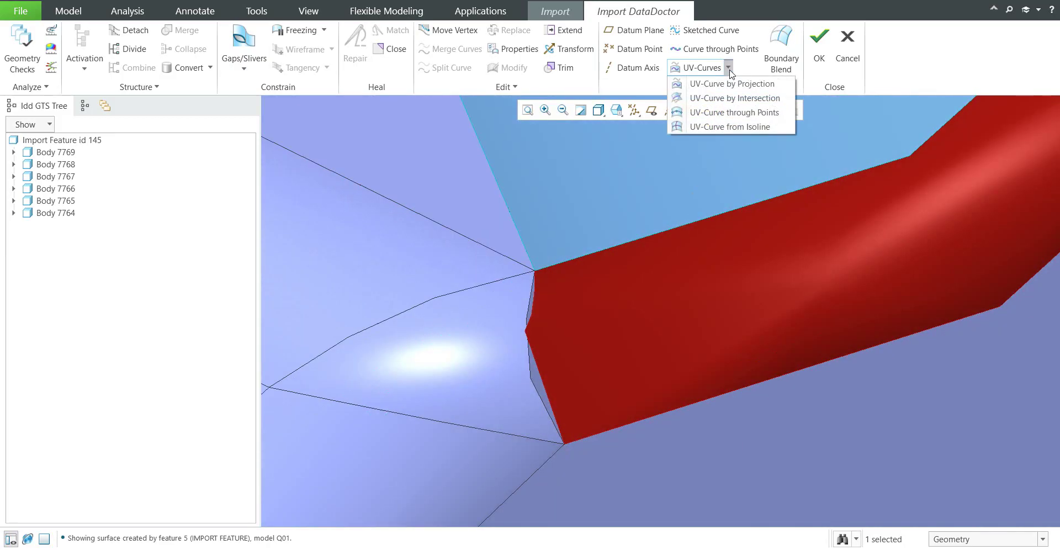
pyautogui.click(715, 113)
pyautogui.moveTo(621, 325)
pyautogui.mouseDown(button='middle')
pyautogui.moveTo(613, 293)
pyautogui.moveTo(611, 333)
pyautogui.mouseUp(button='middle')
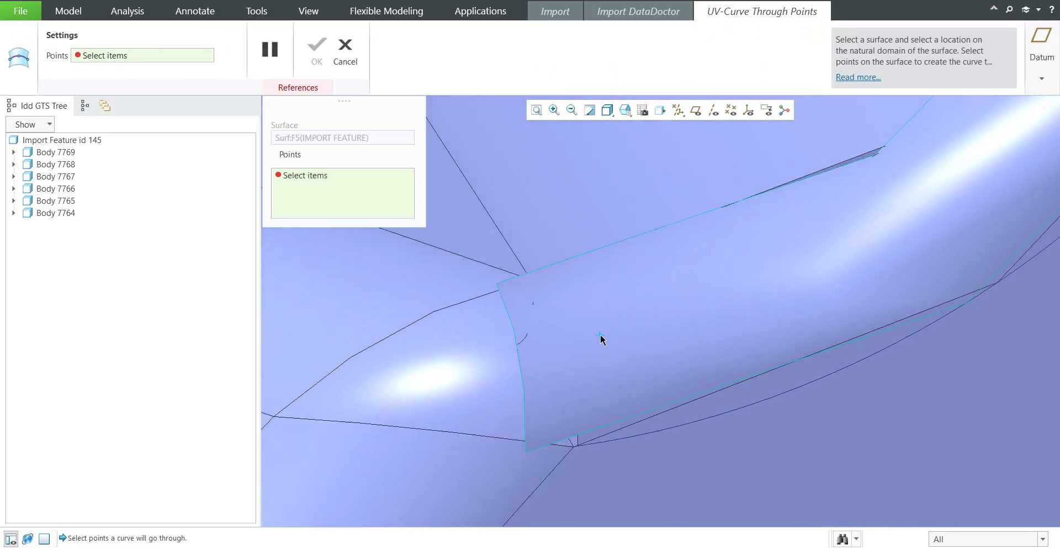
pyautogui.click(573, 447)
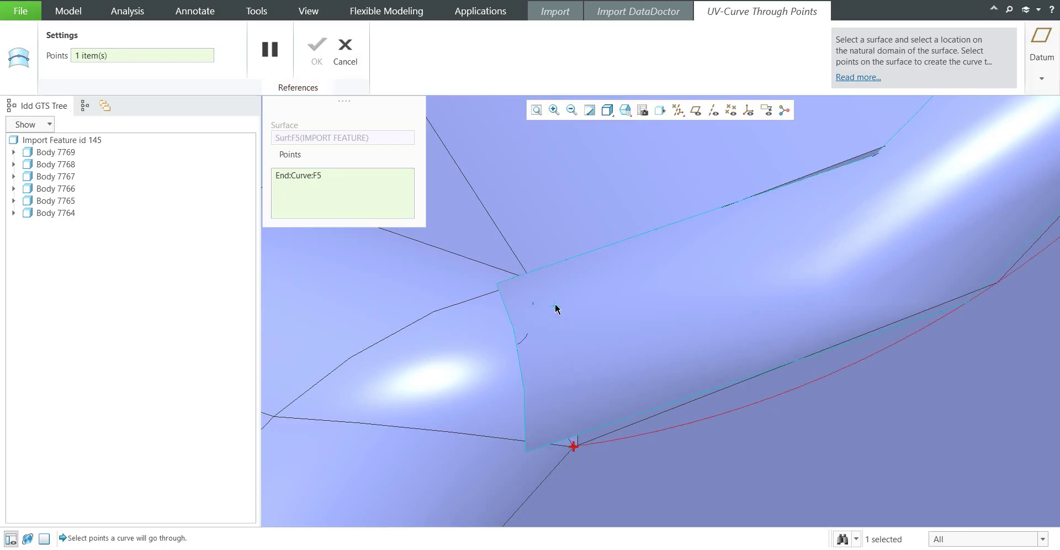
pyautogui.moveTo(554, 302); pyautogui.dragTo(561, 308, button='middle')
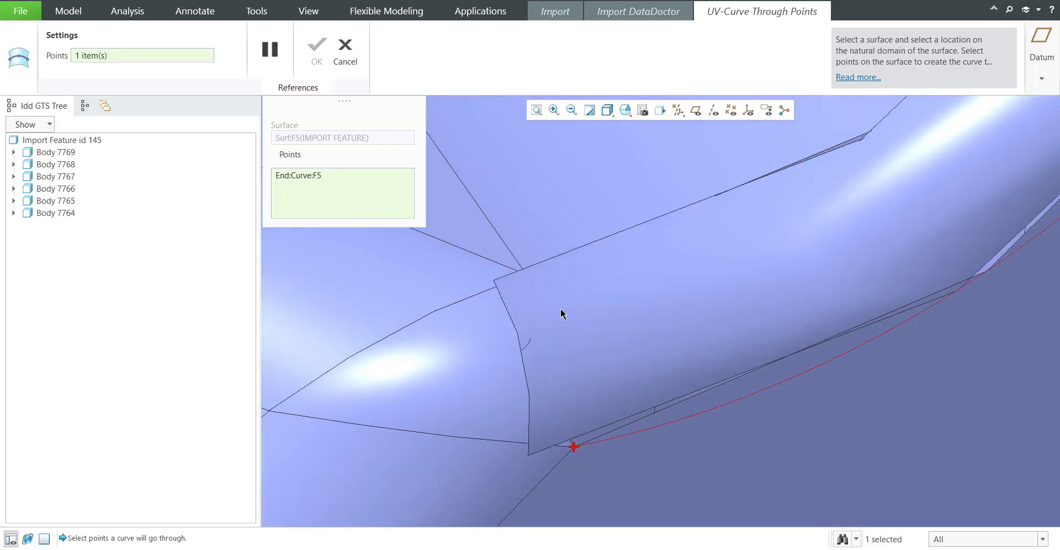
pyautogui.click(525, 277)
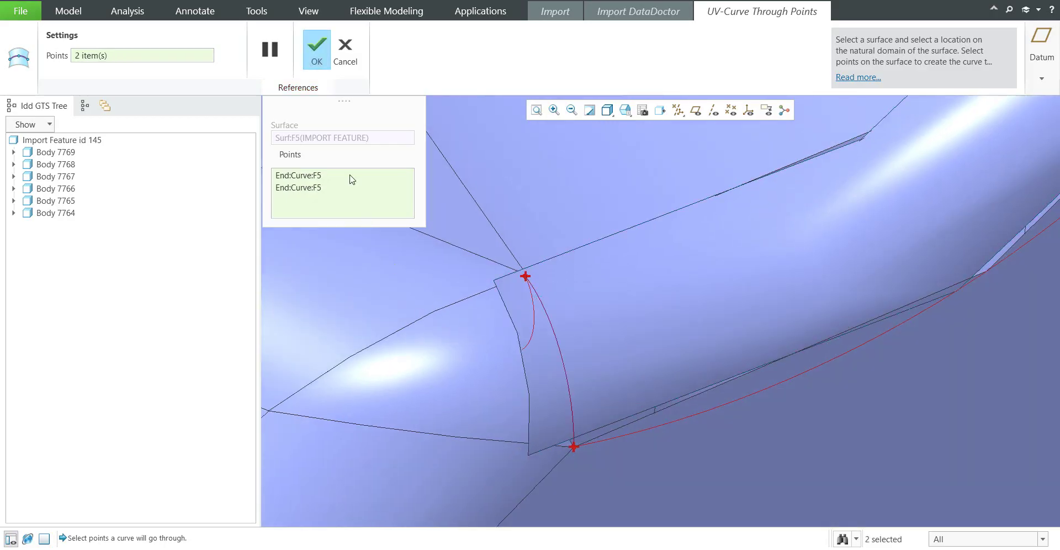
pyautogui.click(315, 53)
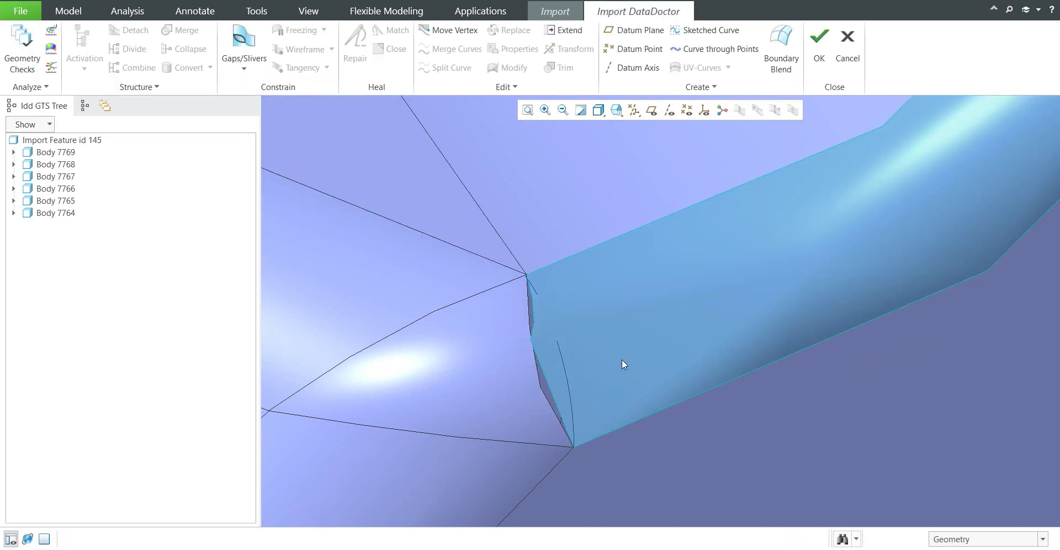
# - Trim the rounded surface beside the gap with the UV-curve, flipping the direction to keep the side away from the gap
pyautogui.click(618, 361)
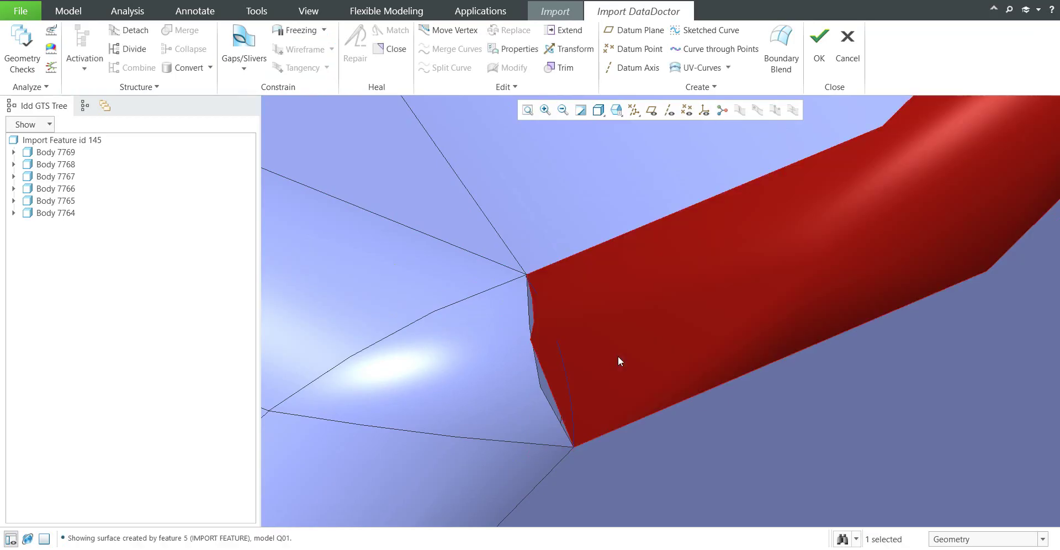
pyautogui.click(561, 68)
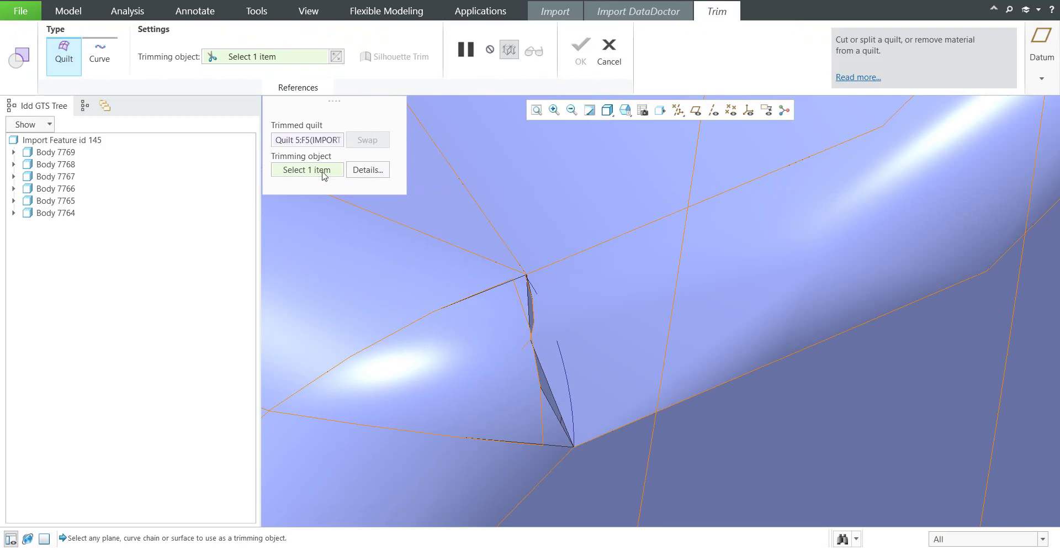
pyautogui.click(562, 360)
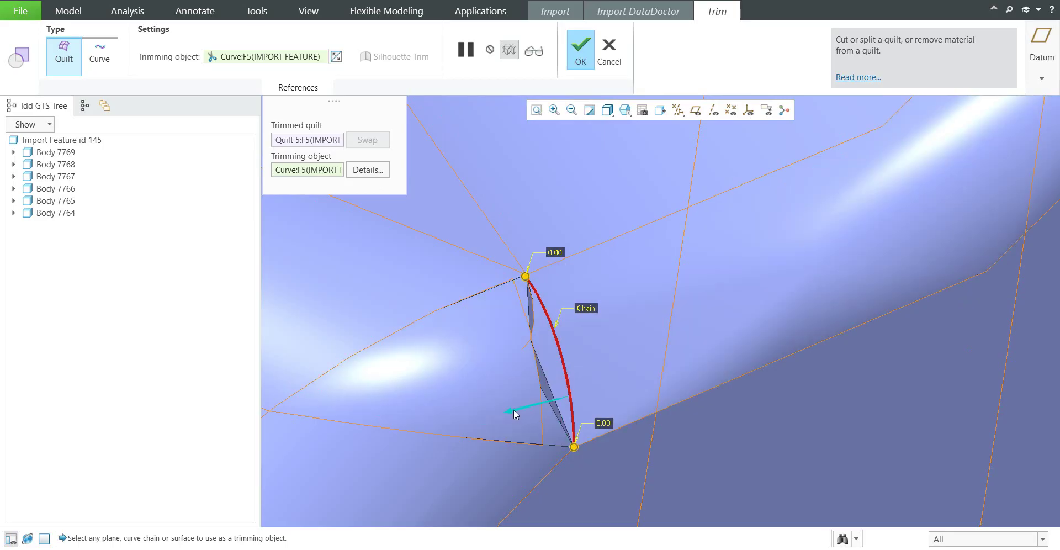
pyautogui.click(513, 409)
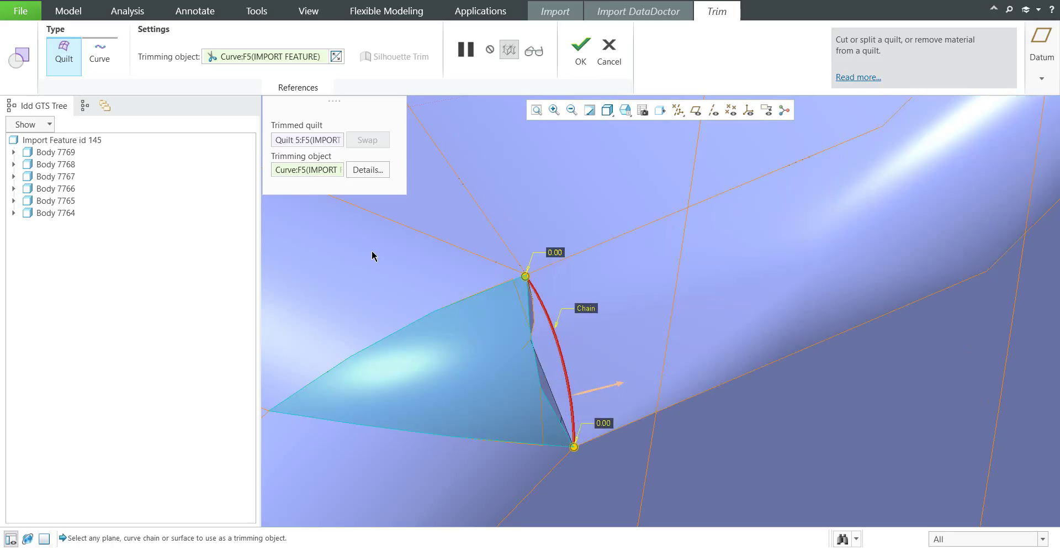
pyautogui.click(580, 56)
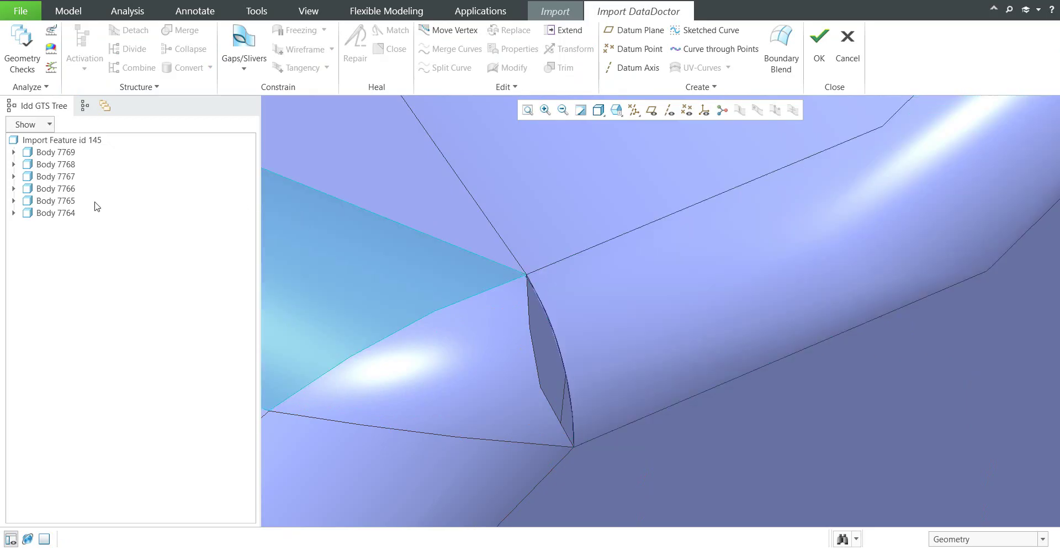
# - Activate Body 7765 for repair, run geometry checks on it and expand its list of errors
pyautogui.click(58, 202)
pyautogui.rightClick(58, 202)
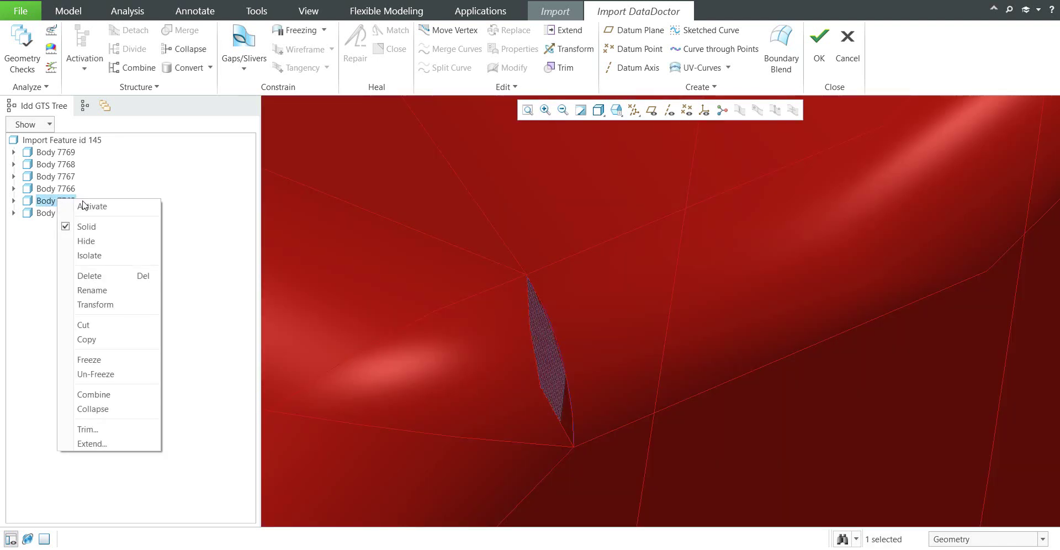
pyautogui.click(88, 205)
pyautogui.click(22, 47)
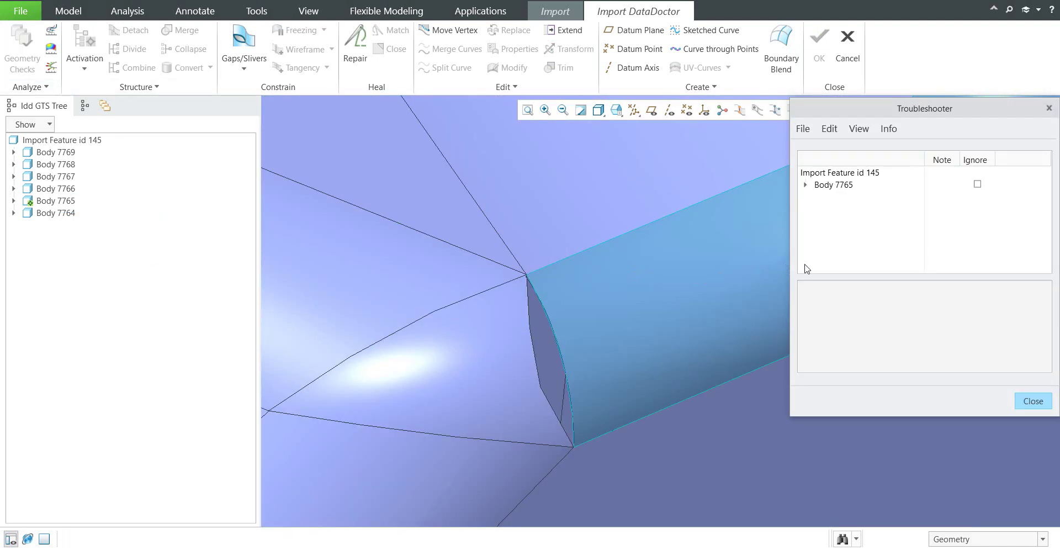
pyautogui.click(805, 185)
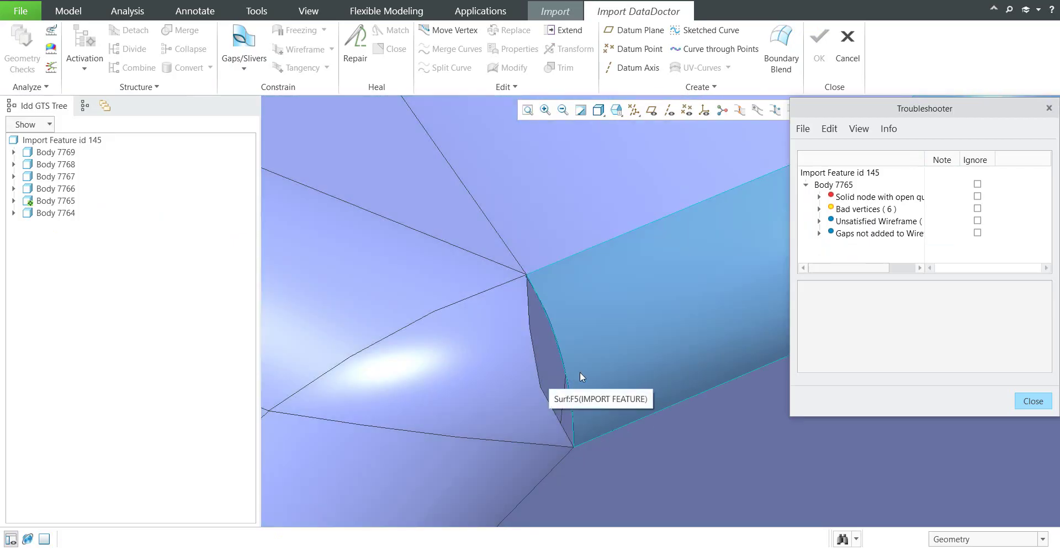
# - Select the problem geometry of Body 7765's gaps not added to the wireframe and add those edges to the wireframe
pyautogui.click(859, 236)
pyautogui.rightClick(859, 238)
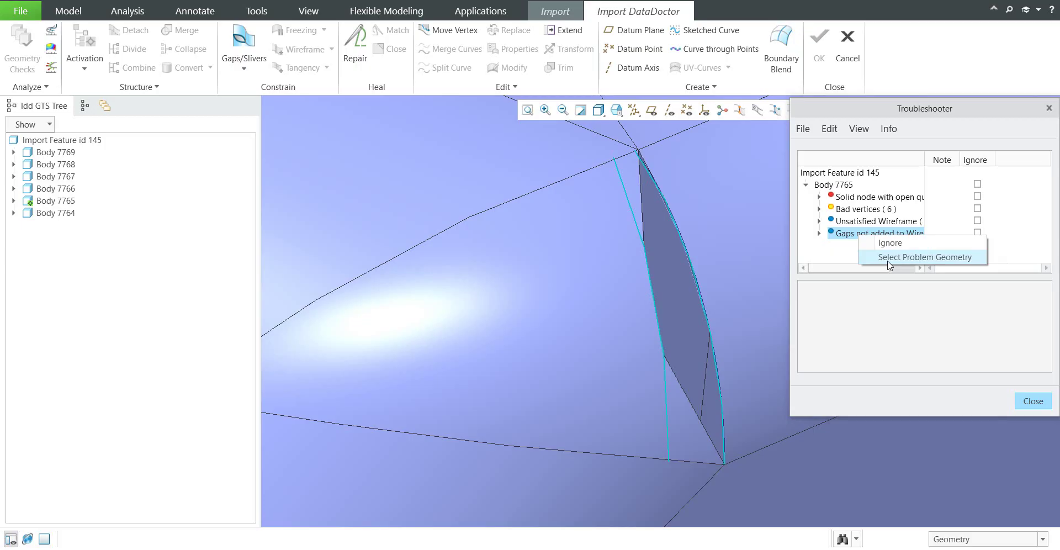
pyautogui.click(887, 259)
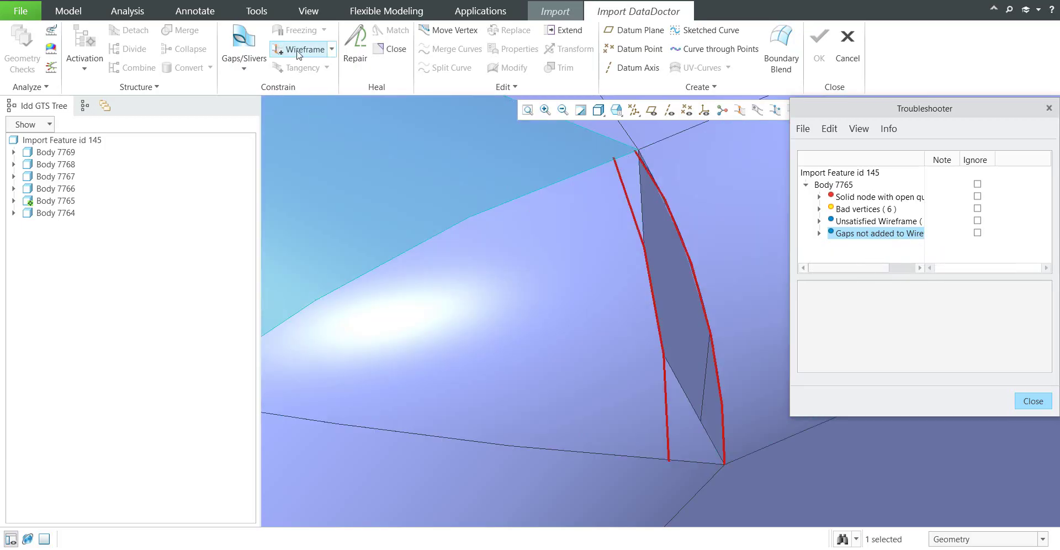
pyautogui.click(299, 51)
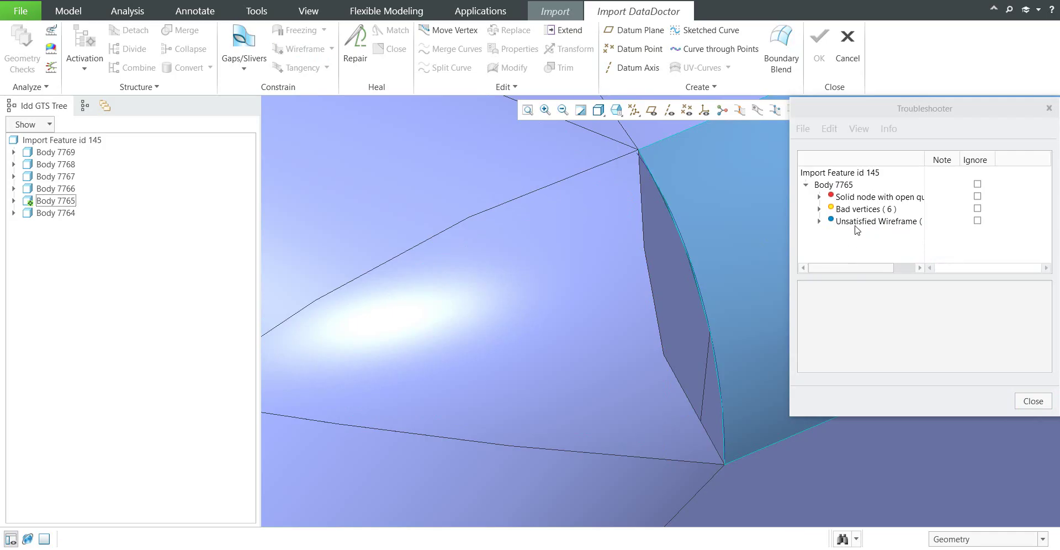
# - Select the problem geometry of Body 7765's unsatisfied wireframe and repair it with Repair Tangency enabled
pyautogui.click(856, 226)
pyautogui.rightClick(857, 225)
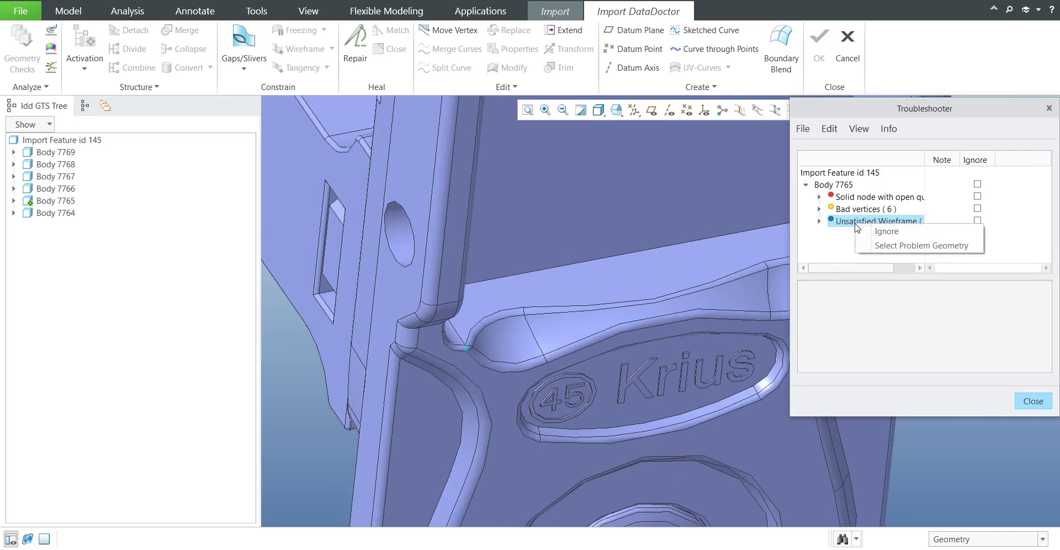
pyautogui.click(887, 245)
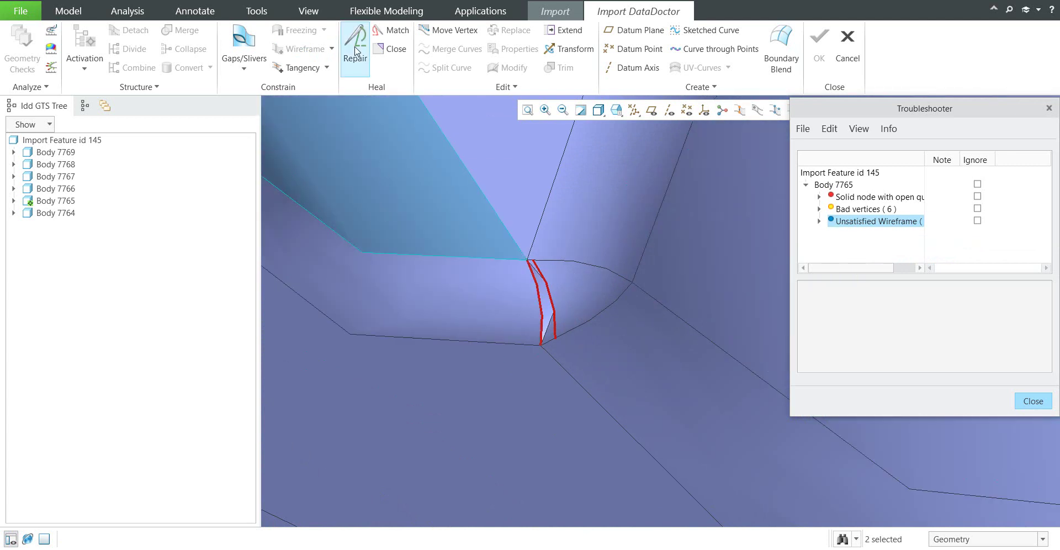
pyautogui.click(356, 52)
pyautogui.click(61, 56)
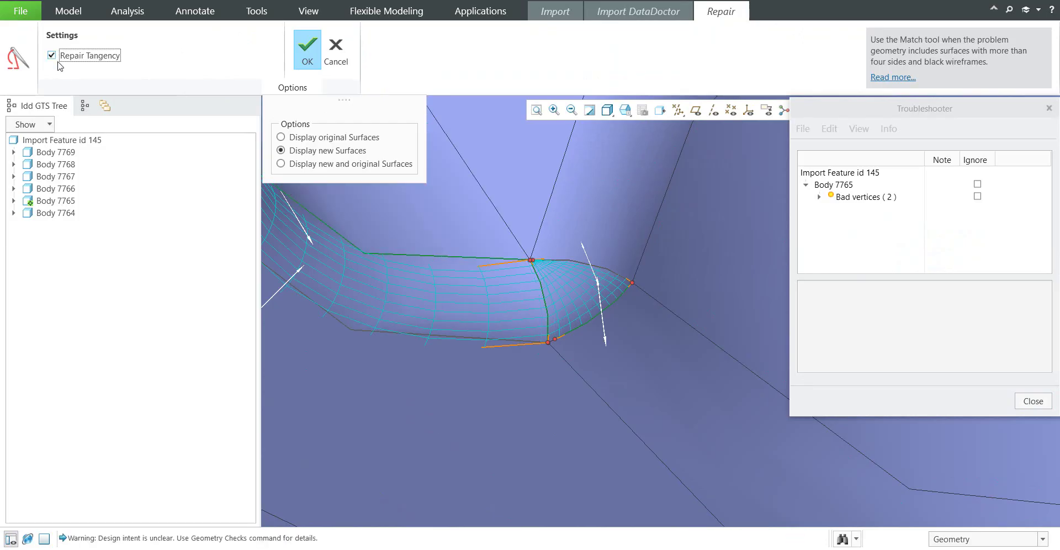
pyautogui.click(307, 50)
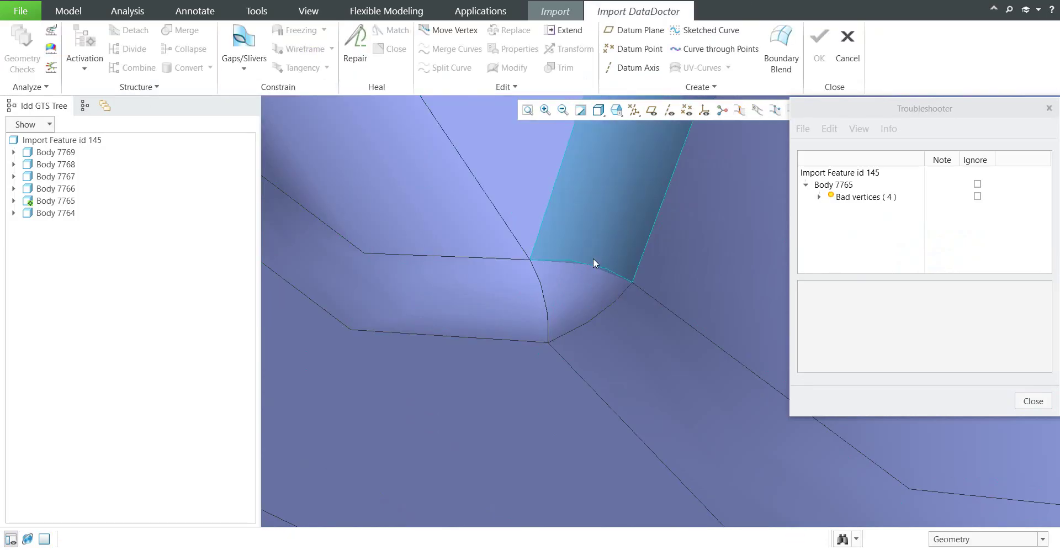
pyautogui.scroll(3, 563, 250)
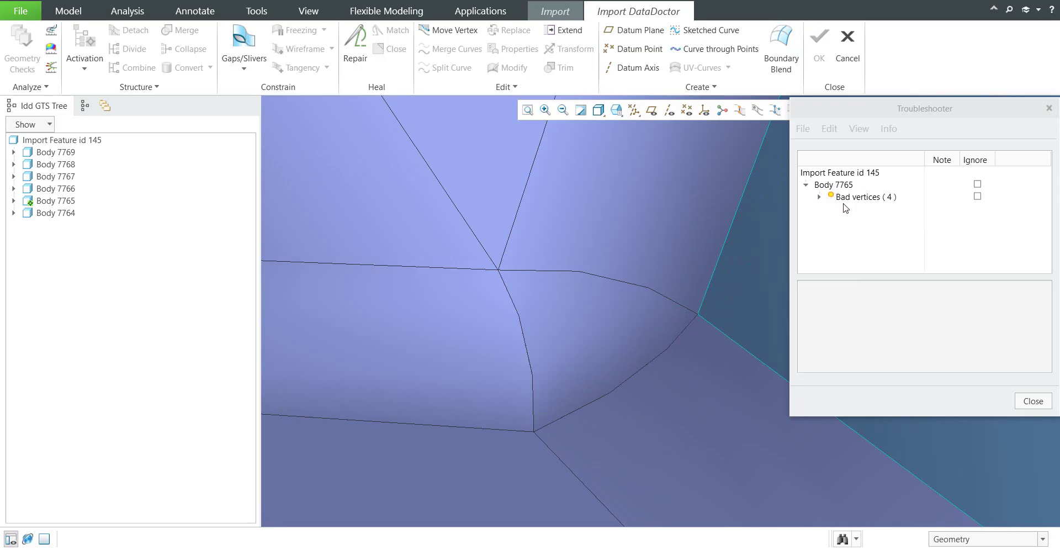
# - Close the troubleshooter and deactivate Body 7765 to return to the whole import feature
pyautogui.click(1033, 401)
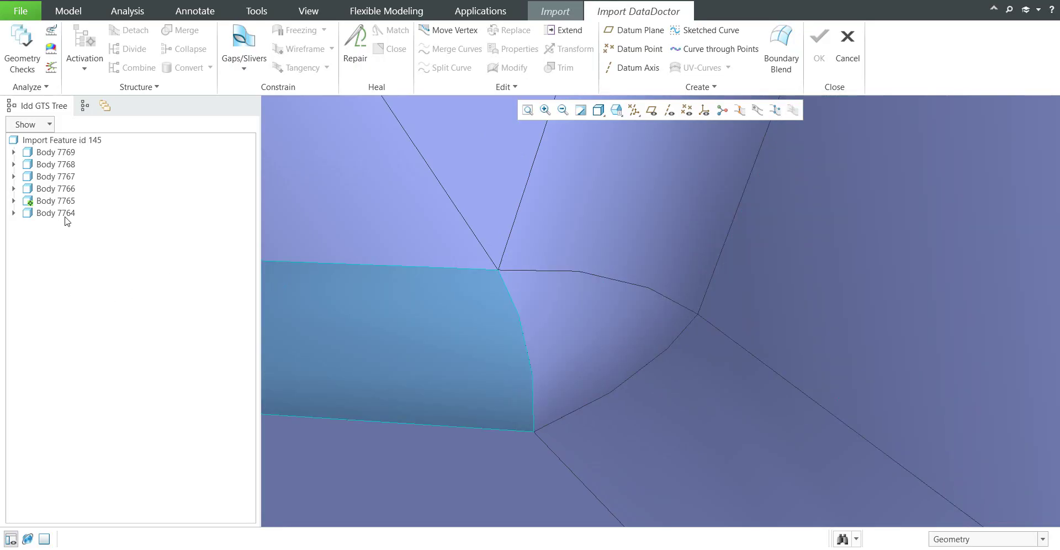
pyautogui.click(58, 140)
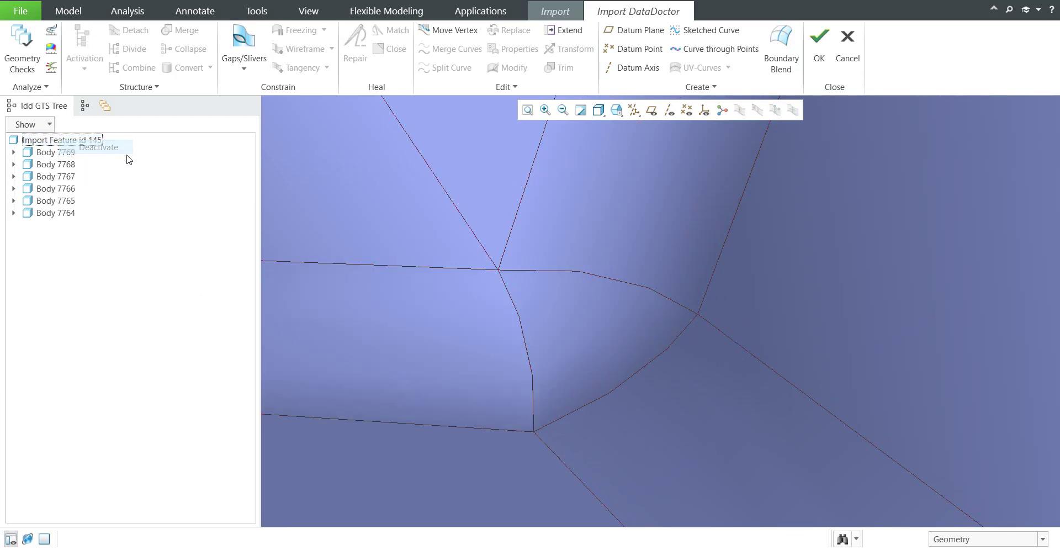
pyautogui.scroll(-3, 557, 299)
pyautogui.scroll(-2, 558, 299)
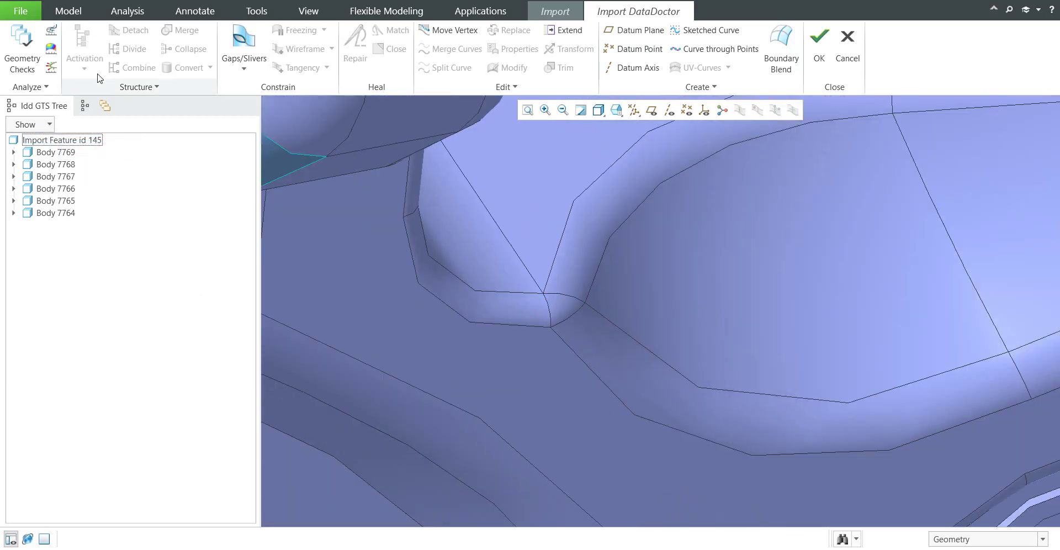
# - Run geometry checks on the whole import feature and expand the error lists of Bodies 7764, 7765, 7768 and 7769
pyautogui.click(24, 66)
pyautogui.click(805, 221)
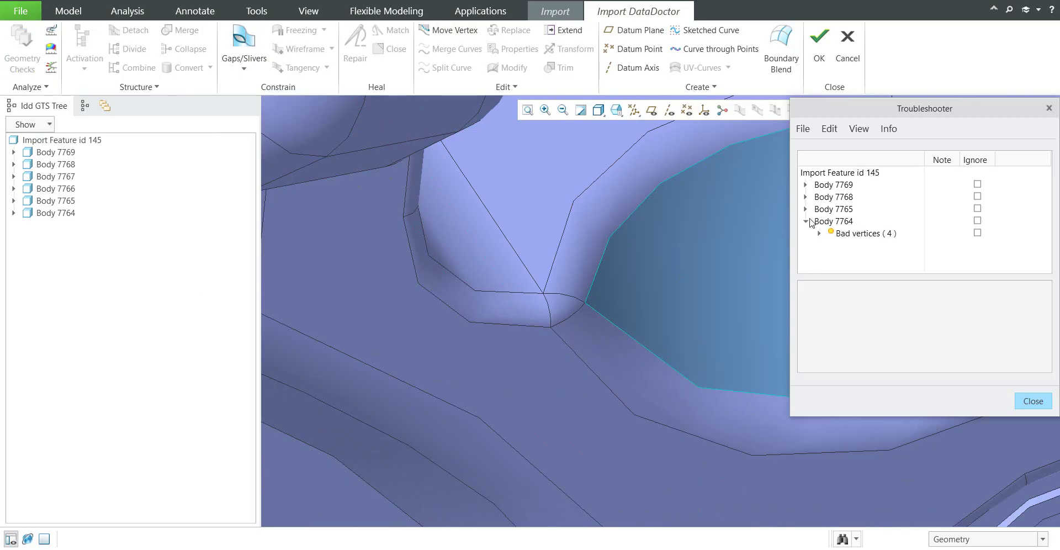
pyautogui.click(805, 209)
pyautogui.click(805, 197)
pyautogui.click(805, 185)
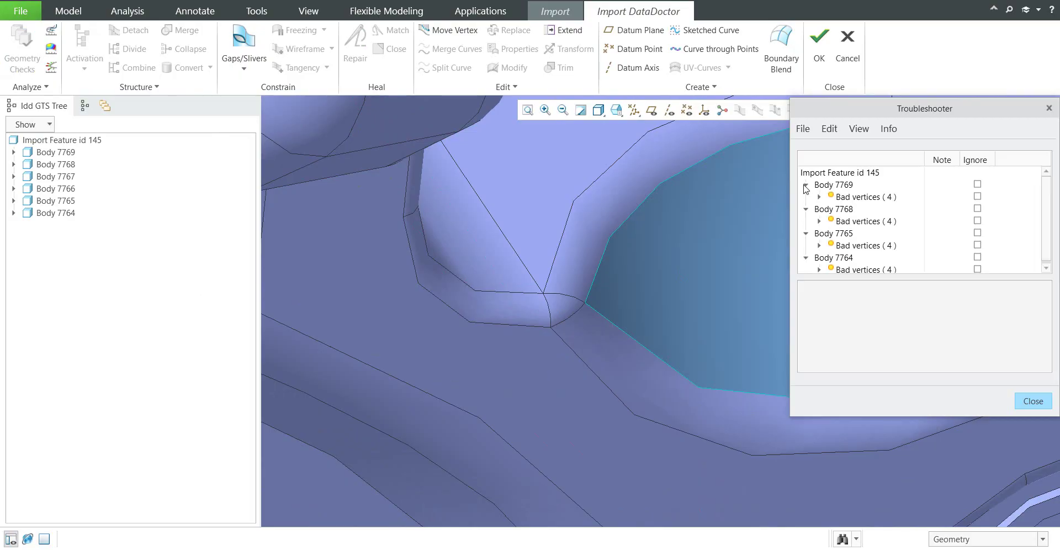
# - Examine the bad vertices of Body 7769 up close and select their problem geometry
pyautogui.click(866, 197)
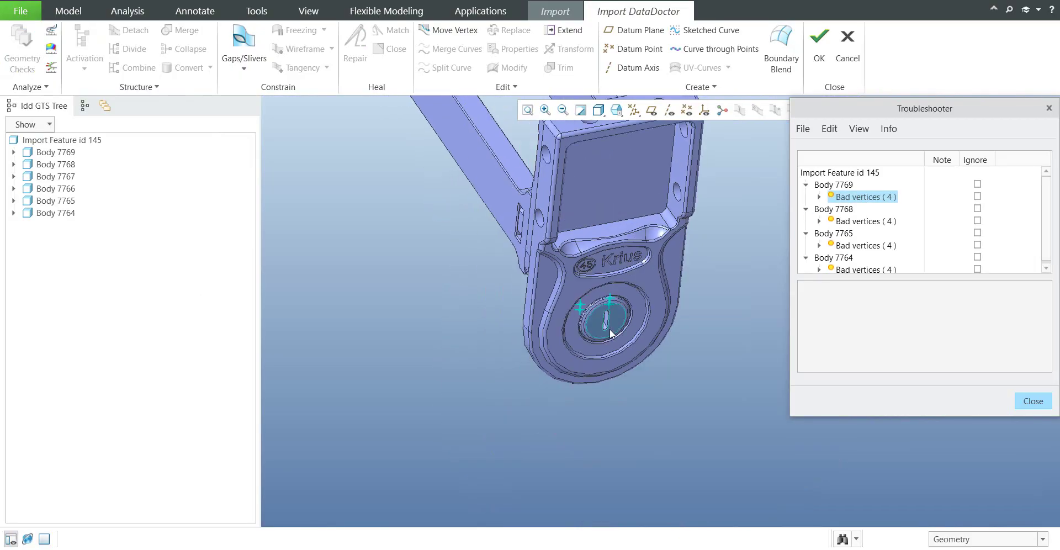
pyautogui.moveTo(440, 279); pyautogui.dragTo(541, 269, button='middle')
pyautogui.scroll(3, 589, 286)
pyautogui.scroll(8, 521, 256)
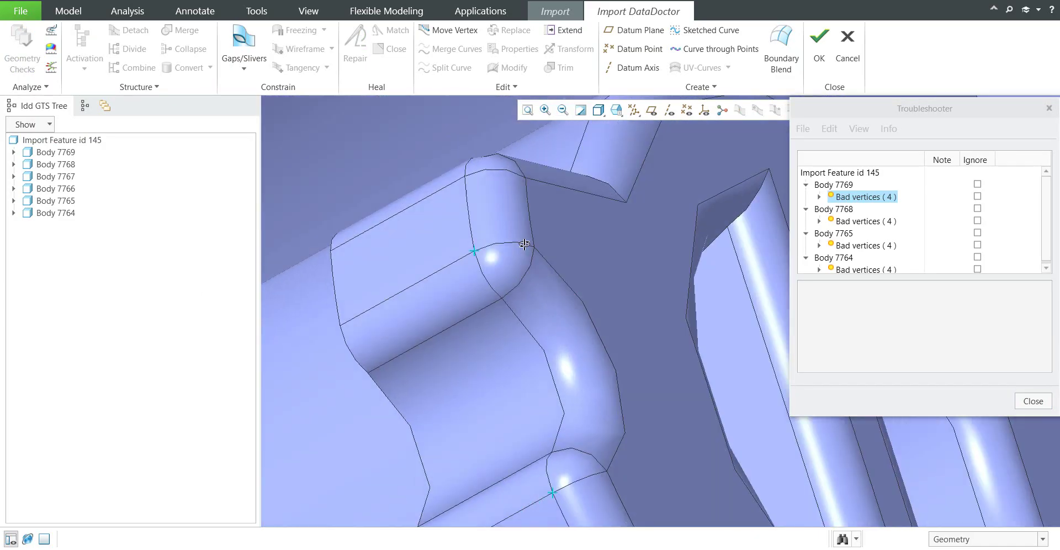
pyautogui.rightClick(852, 203)
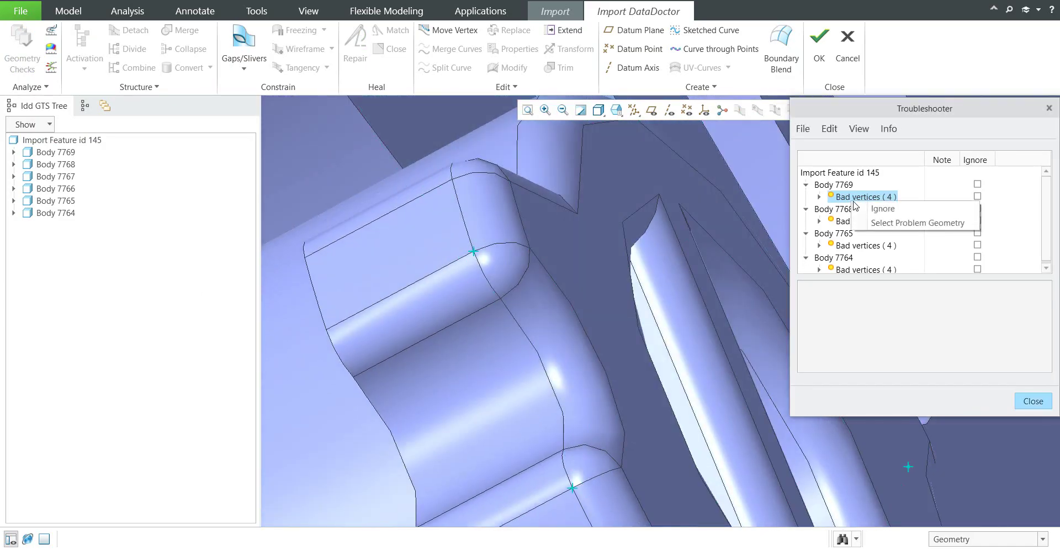
pyautogui.click(887, 223)
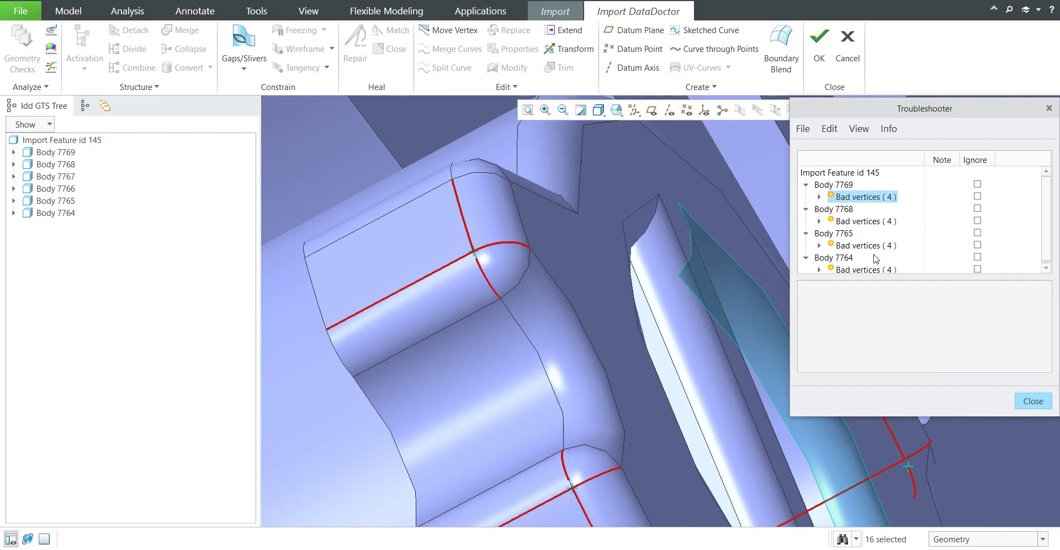
# - Close the troubleshooter, accept the Import DataDoctor repairs and the import feature, and regenerate the part in its default orientation
pyautogui.click(1033, 401)
pyautogui.scroll(-5, 554, 273)
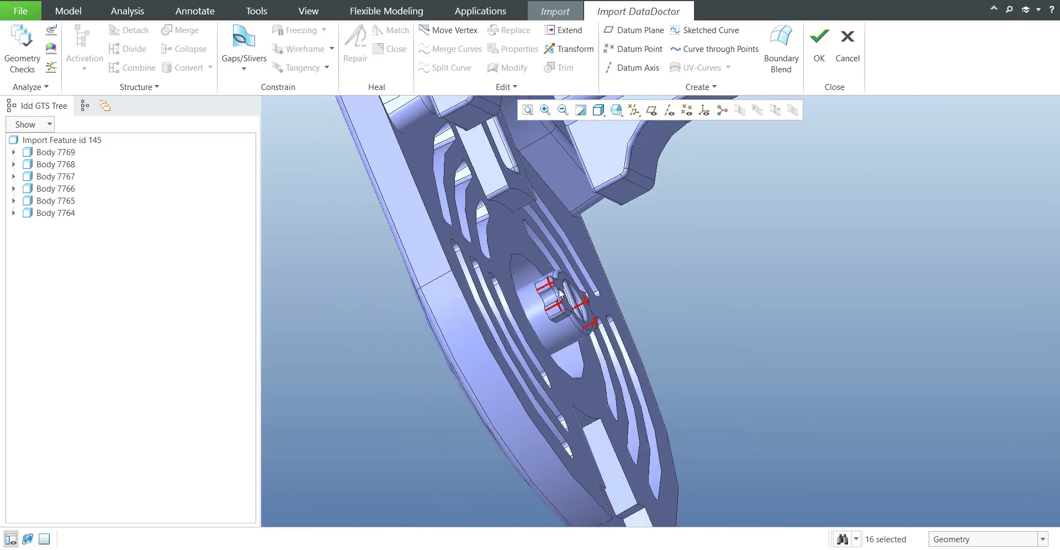
pyautogui.moveTo(554, 273); pyautogui.dragTo(460, 257, button='middle')
pyautogui.click(819, 42)
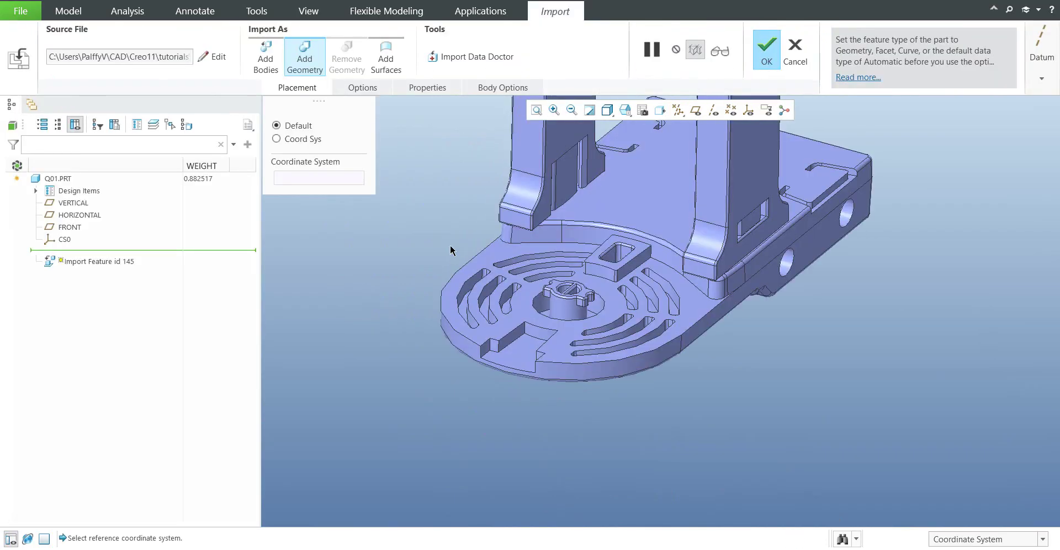
pyautogui.click(766, 57)
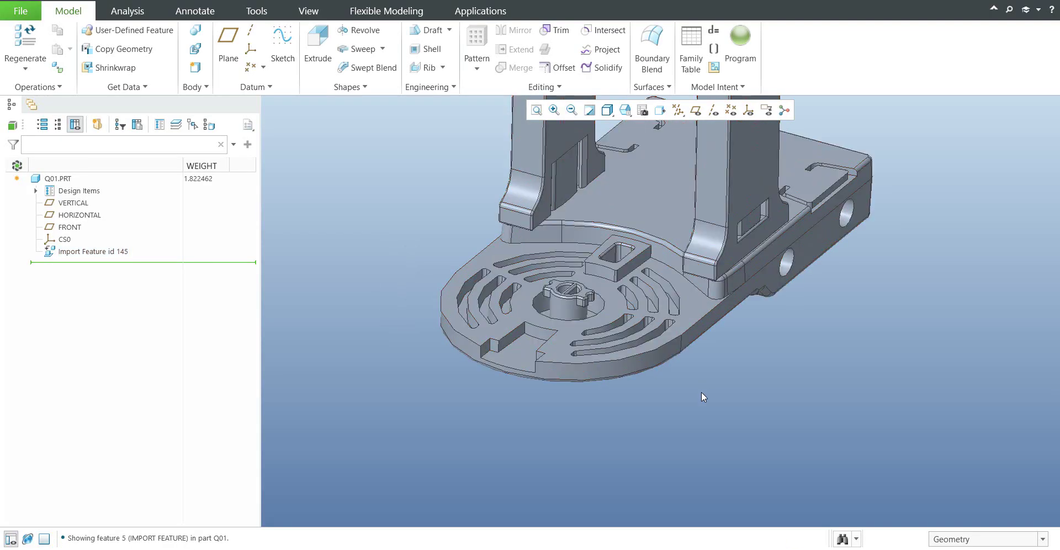
pyautogui.hotkey('ctrl', 'd')
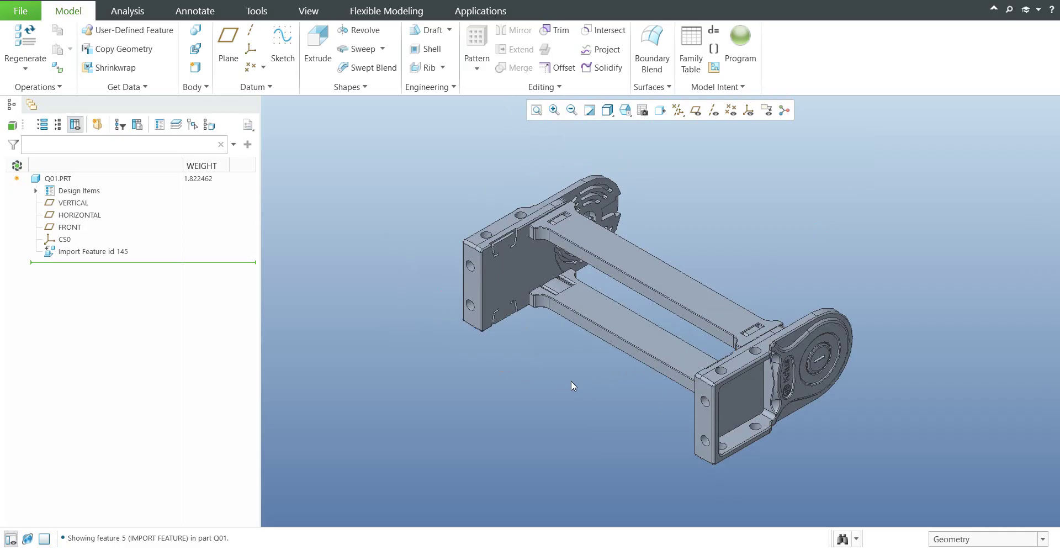
pyautogui.hotkey('ctrl', 'g')
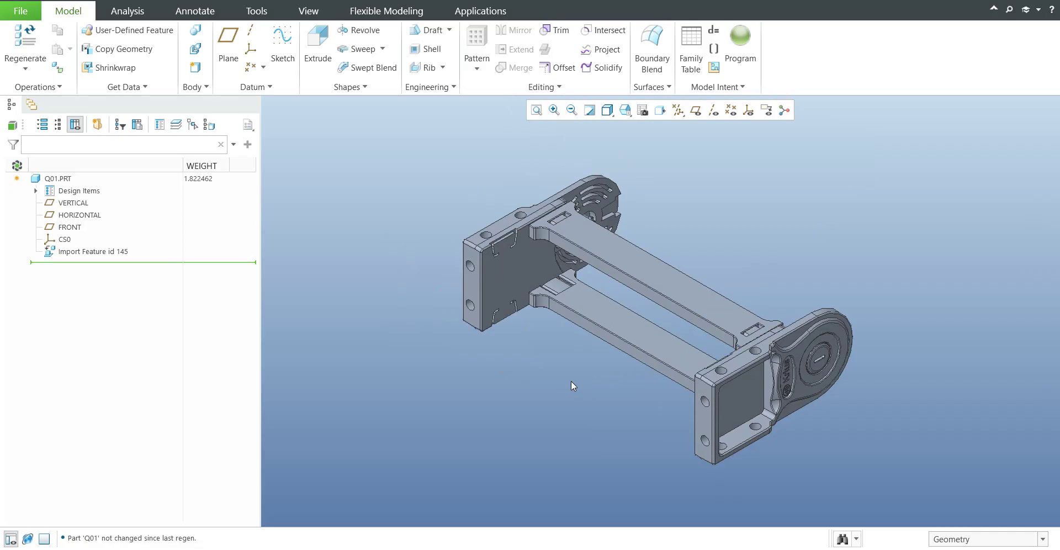